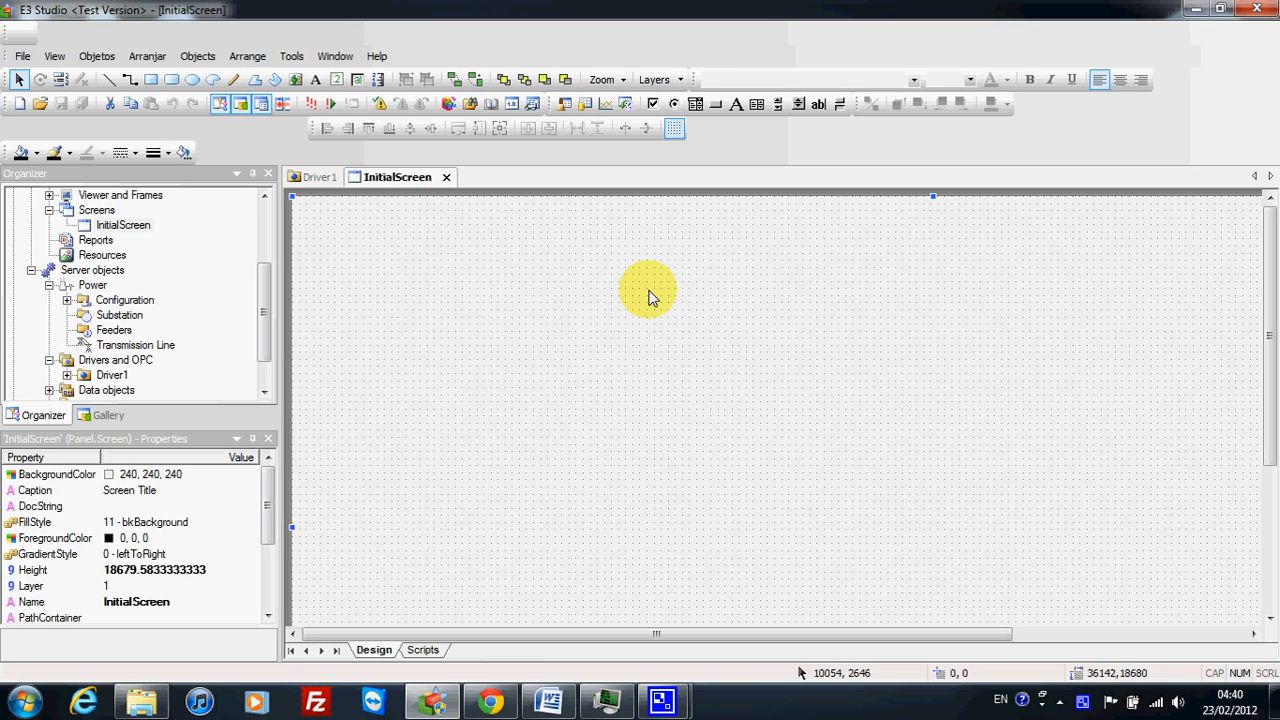
# - Assign FTPClient.dll from the EP16 folder as the driver file of Driver1
pyautogui.click(102, 364)
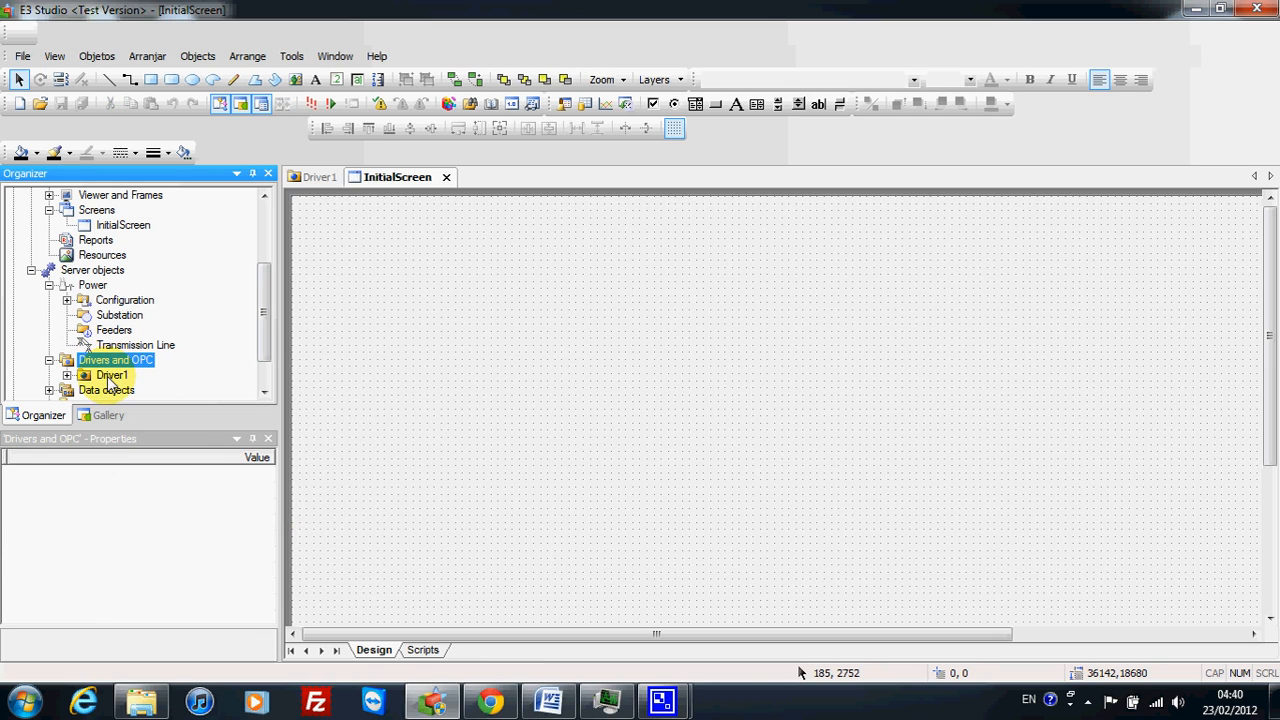
pyautogui.click(110, 377)
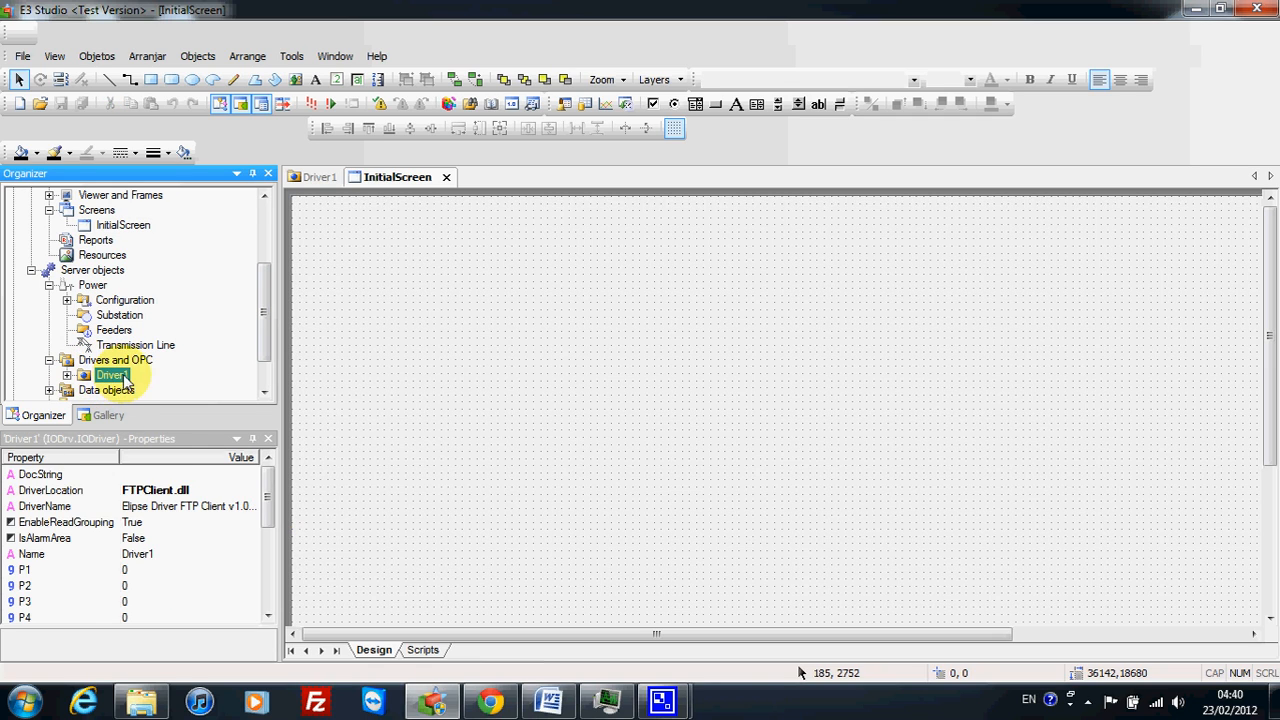
pyautogui.rightClick(117, 387)
pyautogui.click(176, 287)
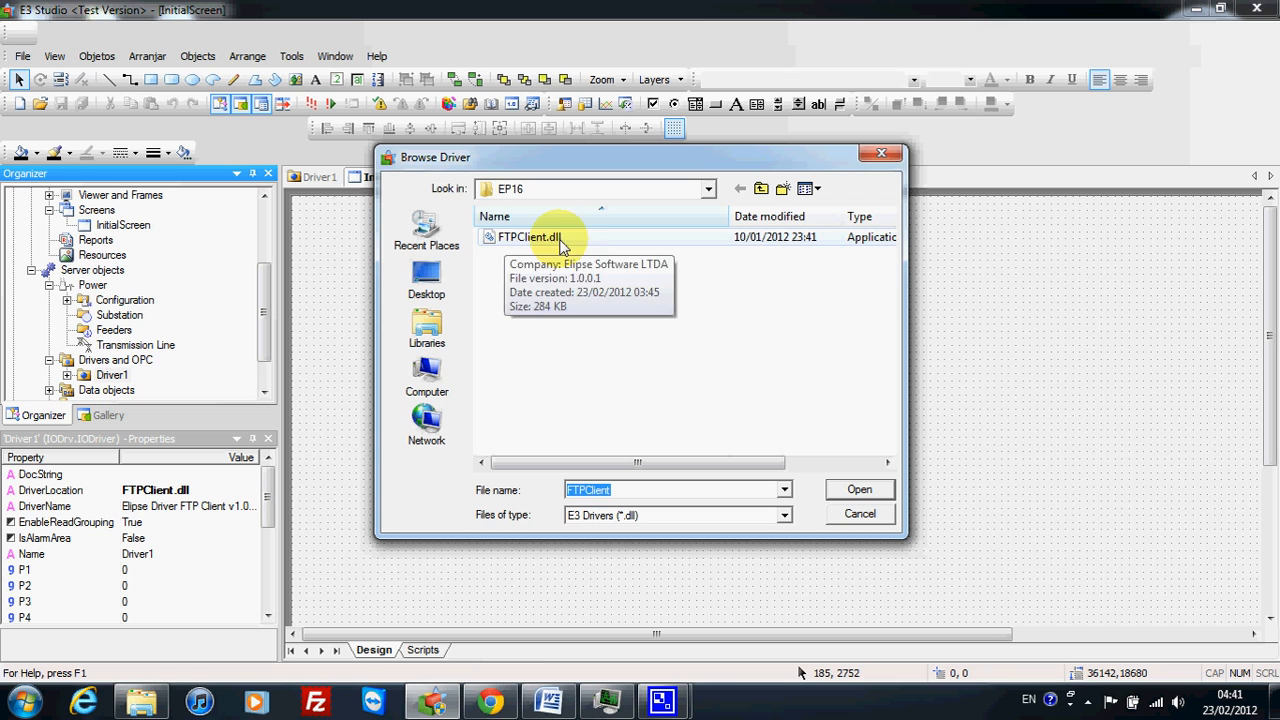
pyautogui.click(860, 490)
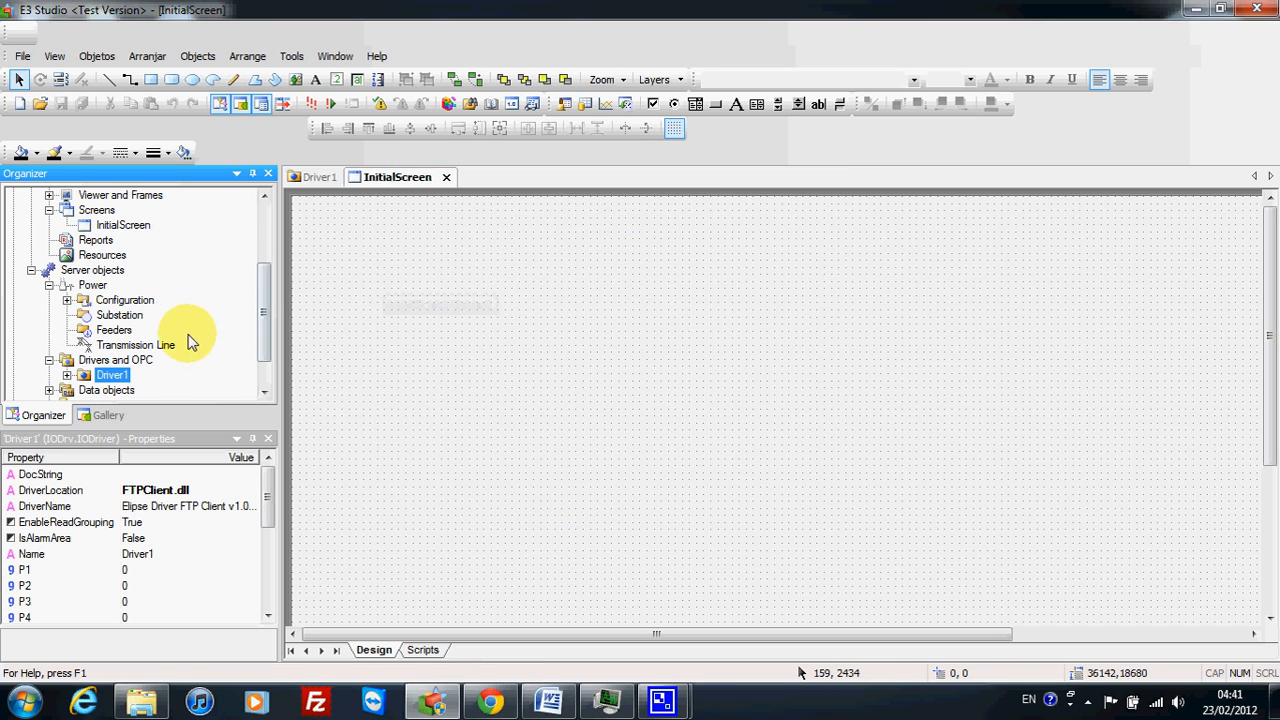
# - Open Driver1's tag table and bring up the FTP Client driver's settings dialog
pyautogui.doubleClick(112, 376)
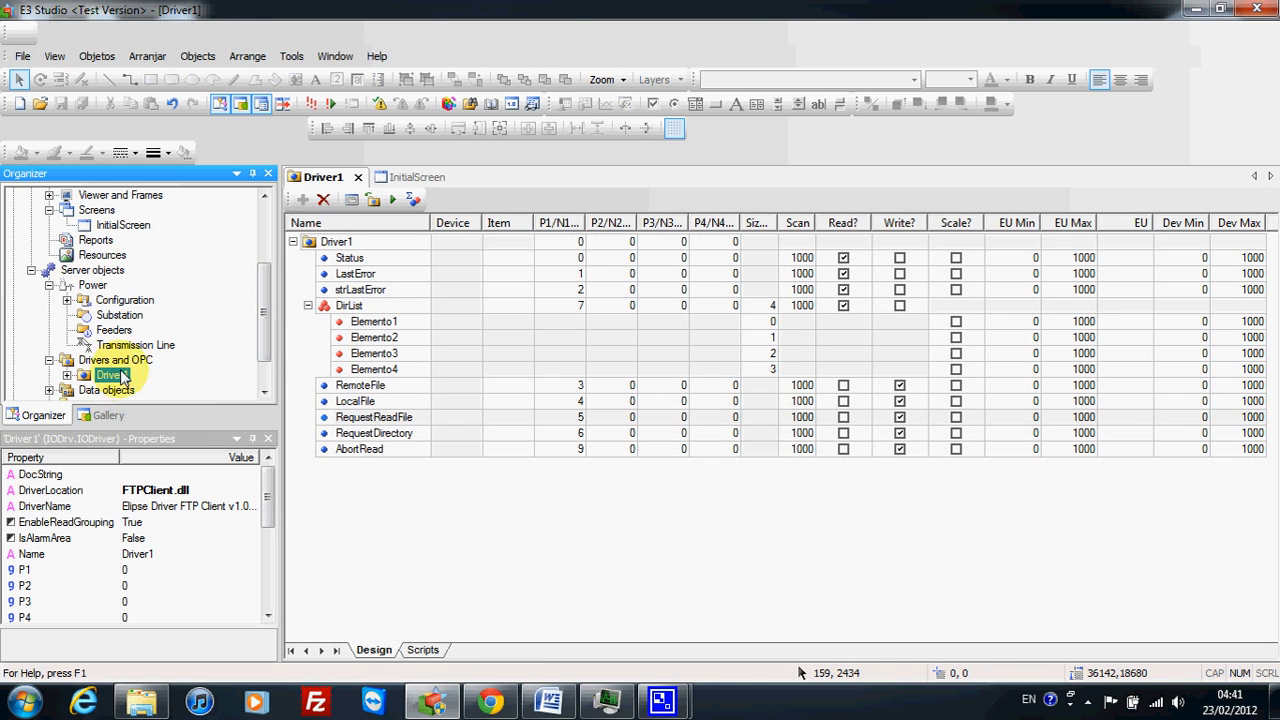
pyautogui.click(351, 199)
pyautogui.moveTo(519, 176); pyautogui.dragTo(395, 173)
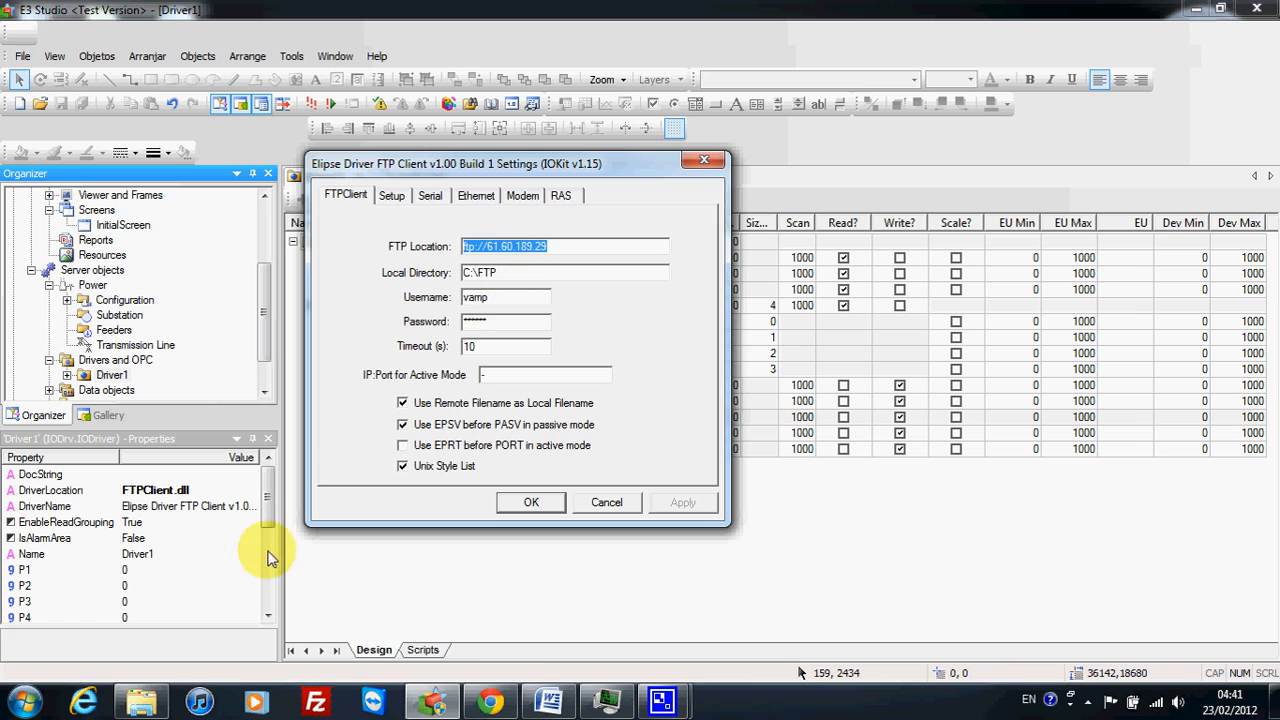
# - Switch to Windows Explorer and check the contents of the local directory C:\FTP
pyautogui.click(146, 700)
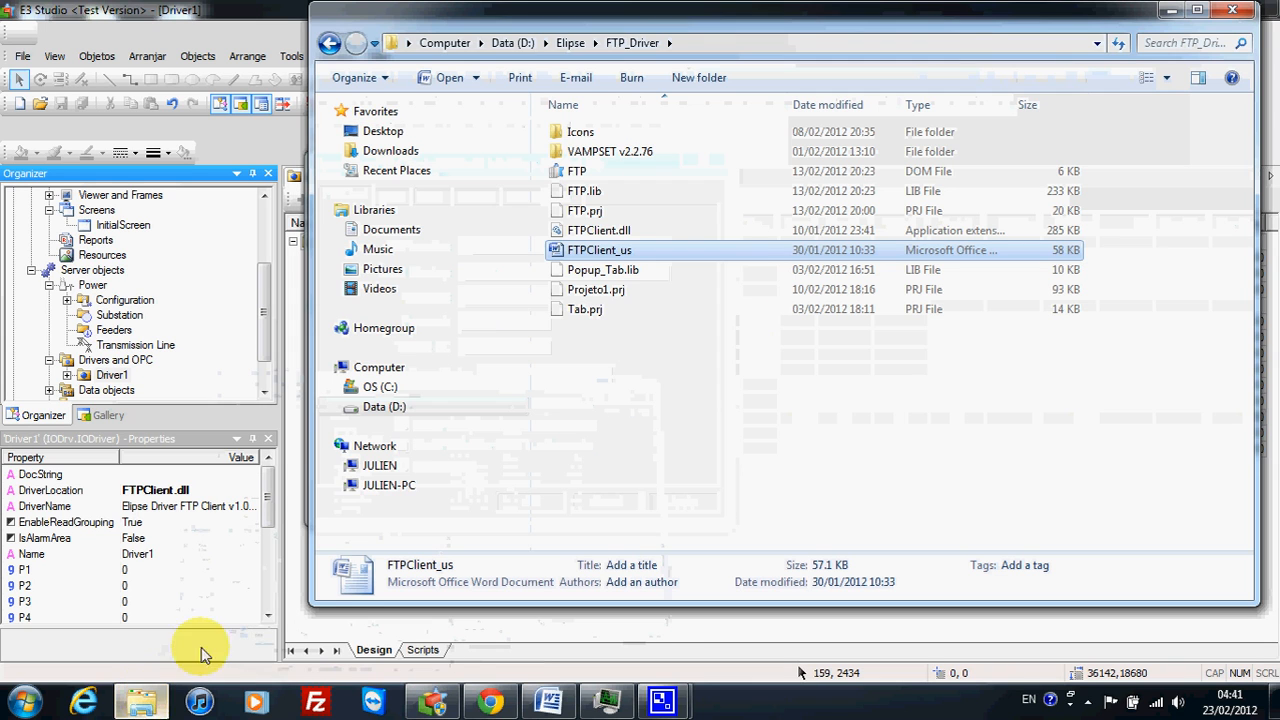
pyautogui.click(408, 43)
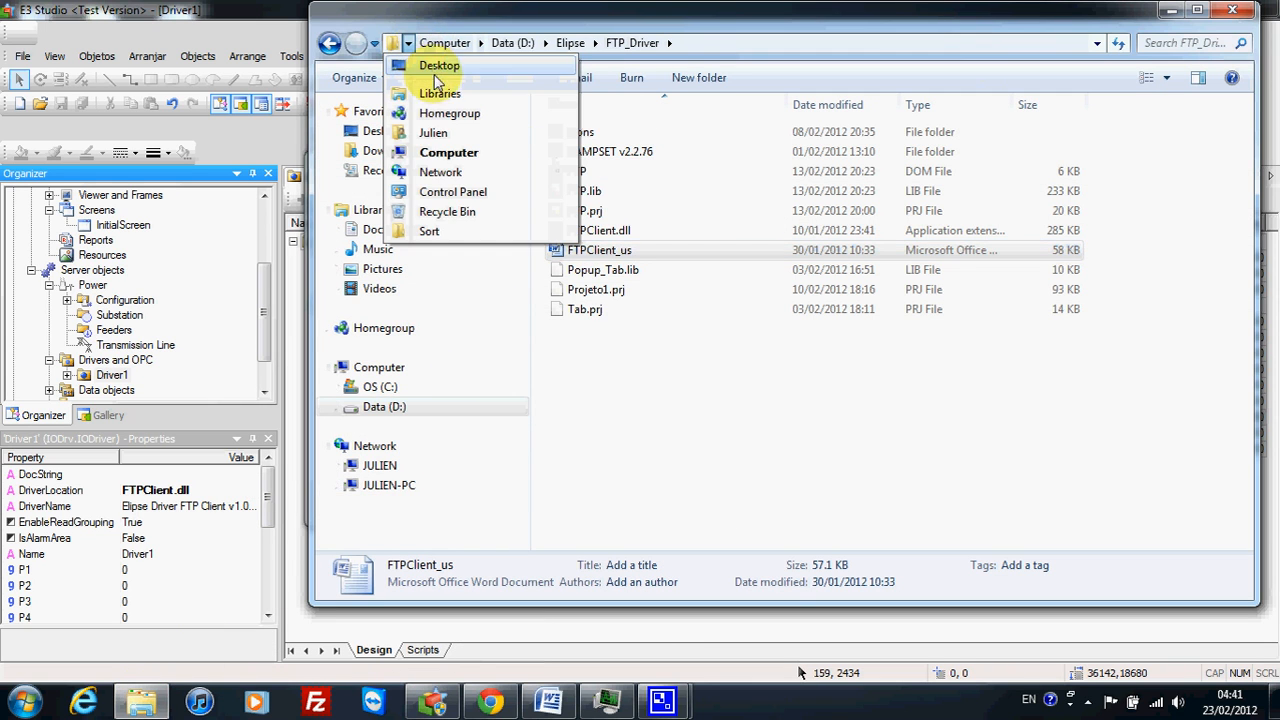
pyautogui.click(428, 63)
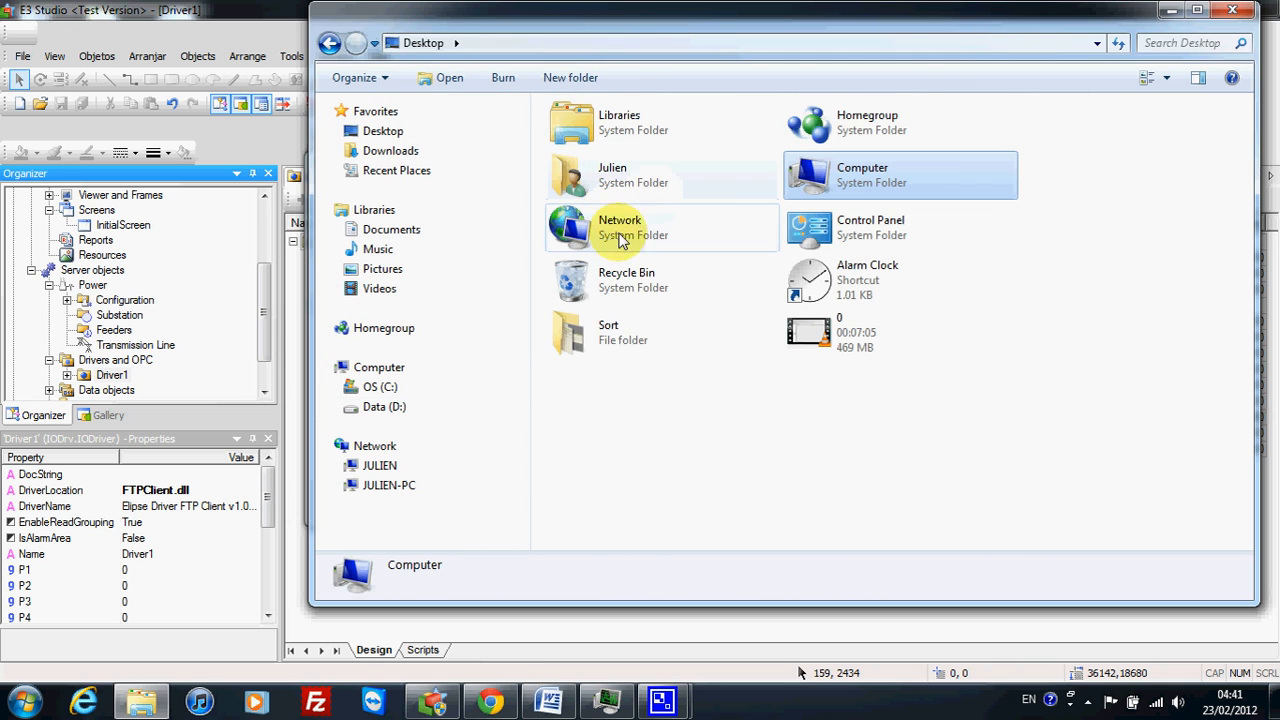
pyautogui.doubleClick(805, 178)
pyautogui.doubleClick(609, 136)
pyautogui.doubleClick(594, 206)
pyautogui.moveTo(620, 33); pyautogui.dragTo(553, 72)
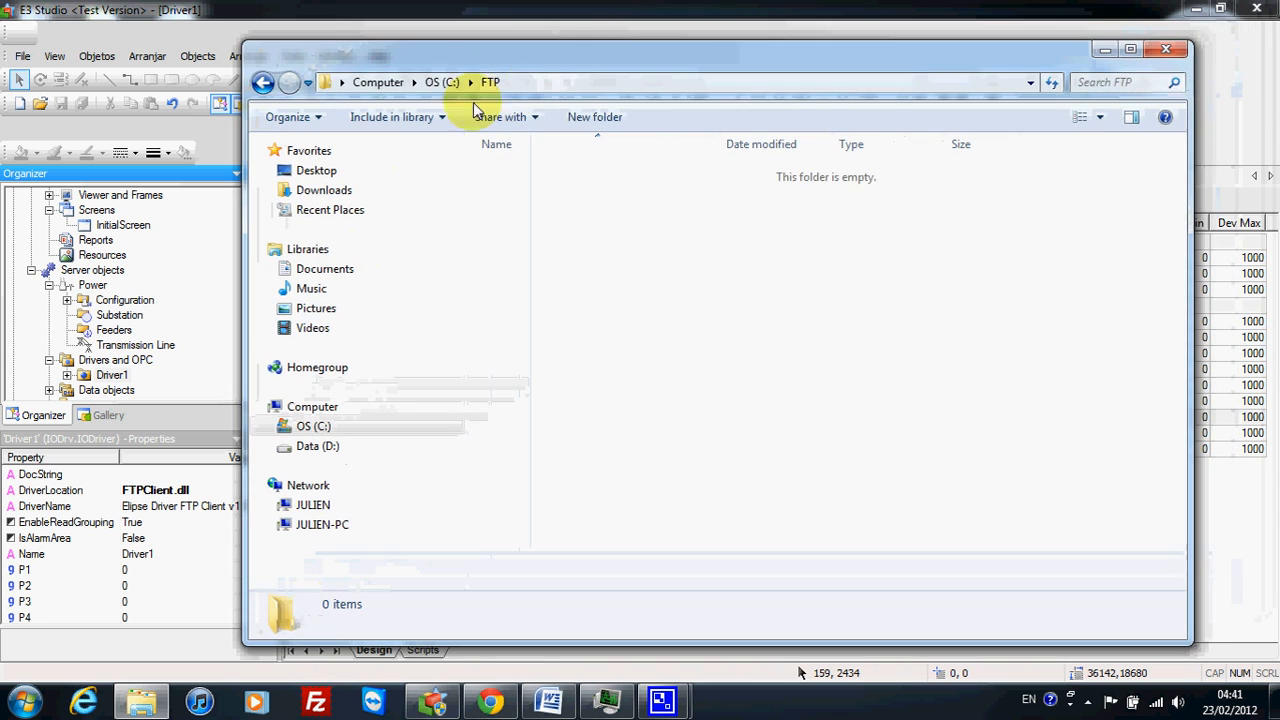
pyautogui.click(1105, 49)
# - Review the FTP connection settings along with the driver's Setup, Serial, Ethernet, Modem and RAS pages
pyautogui.doubleClick(502, 296)
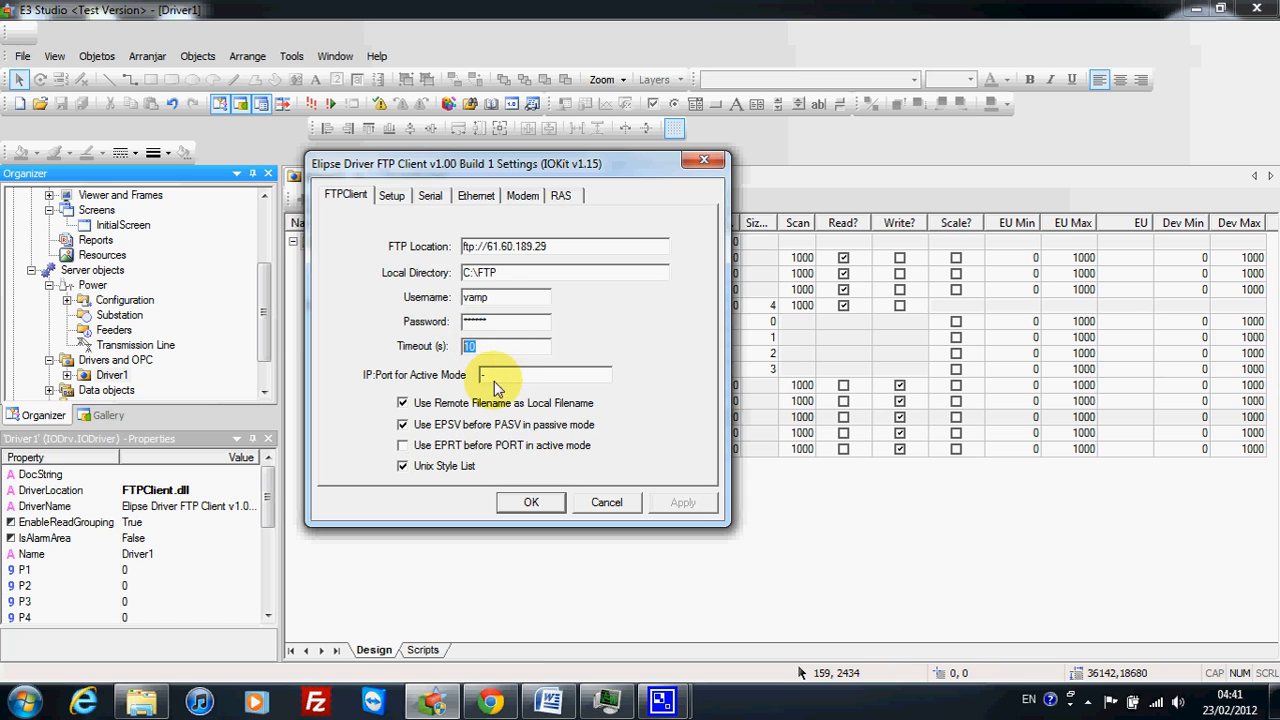
pyautogui.click(497, 377)
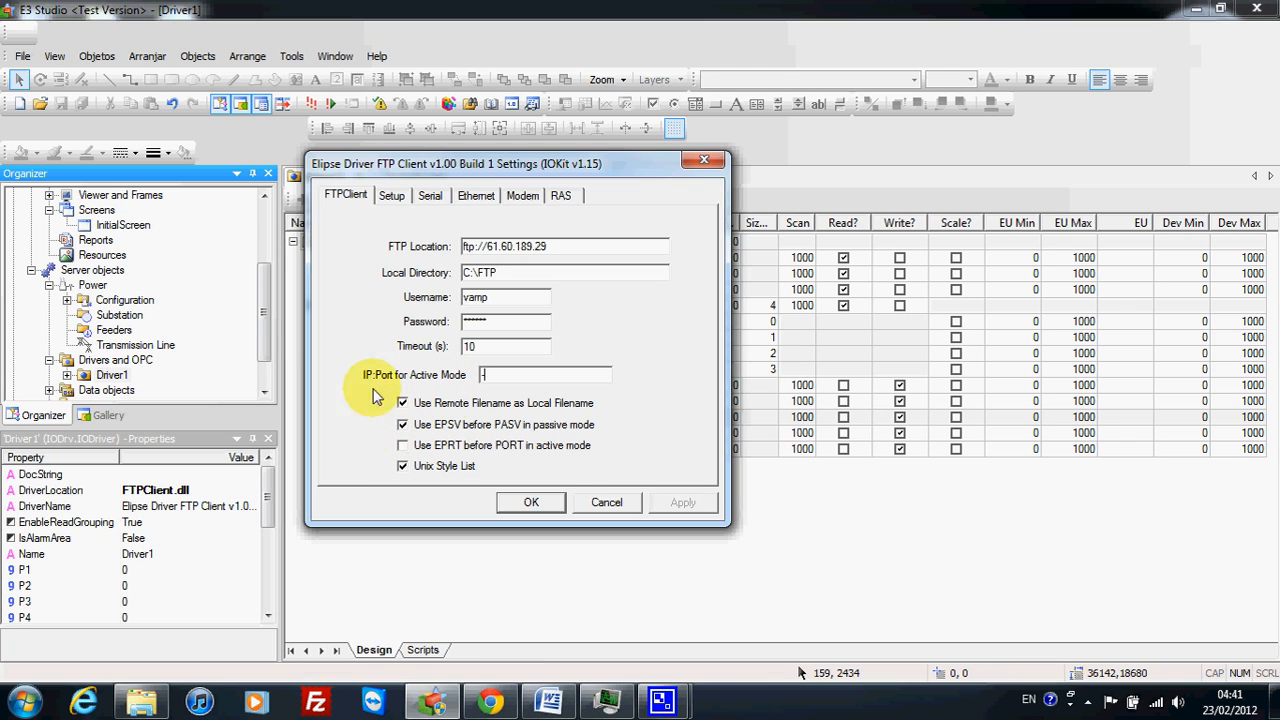
pyautogui.click(392, 196)
pyautogui.click(430, 196)
pyautogui.click(476, 196)
pyautogui.click(522, 196)
pyautogui.click(560, 195)
pyautogui.click(522, 196)
pyautogui.click(476, 196)
pyautogui.click(430, 196)
pyautogui.click(392, 196)
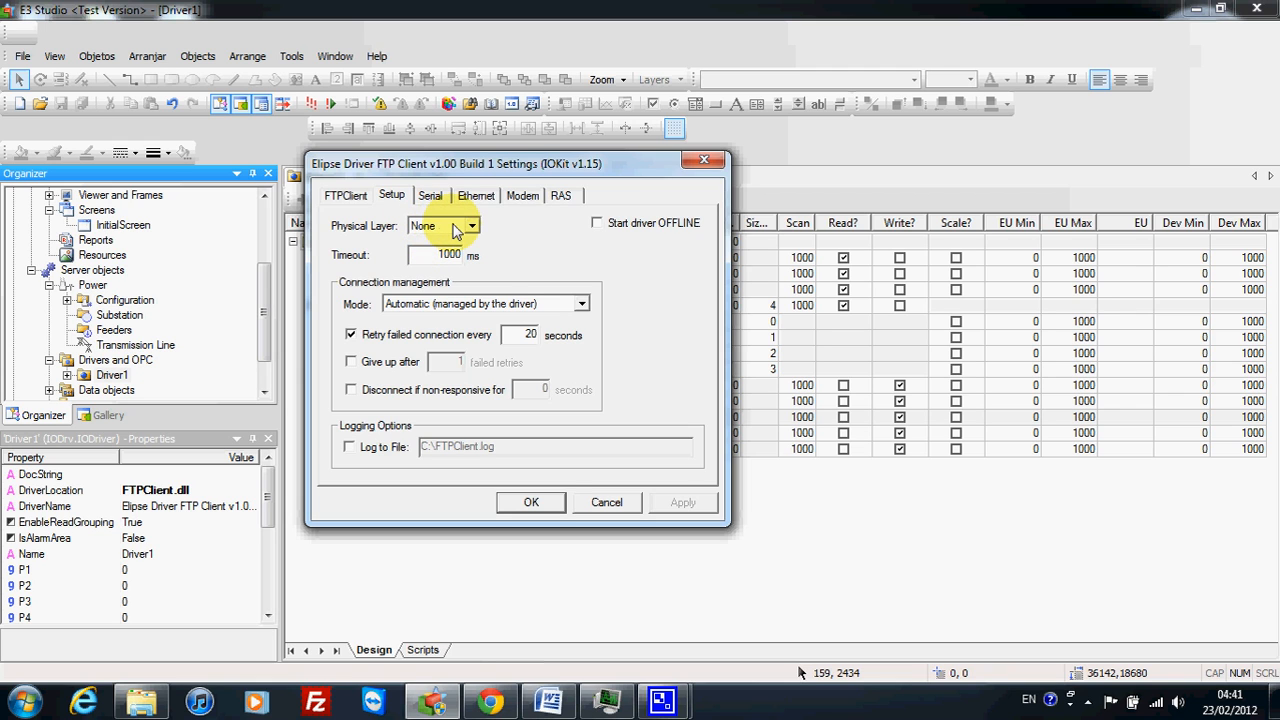
pyautogui.moveTo(474, 155); pyautogui.dragTo(486, 153)
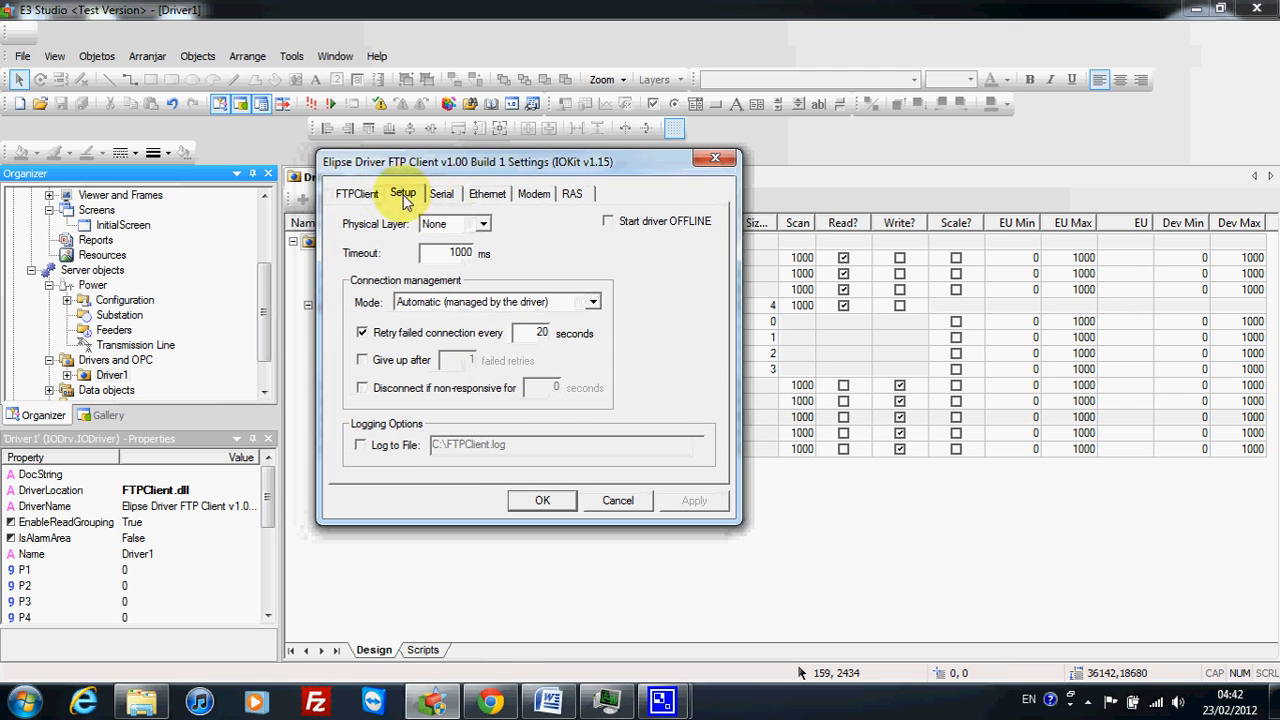
pyautogui.click(360, 193)
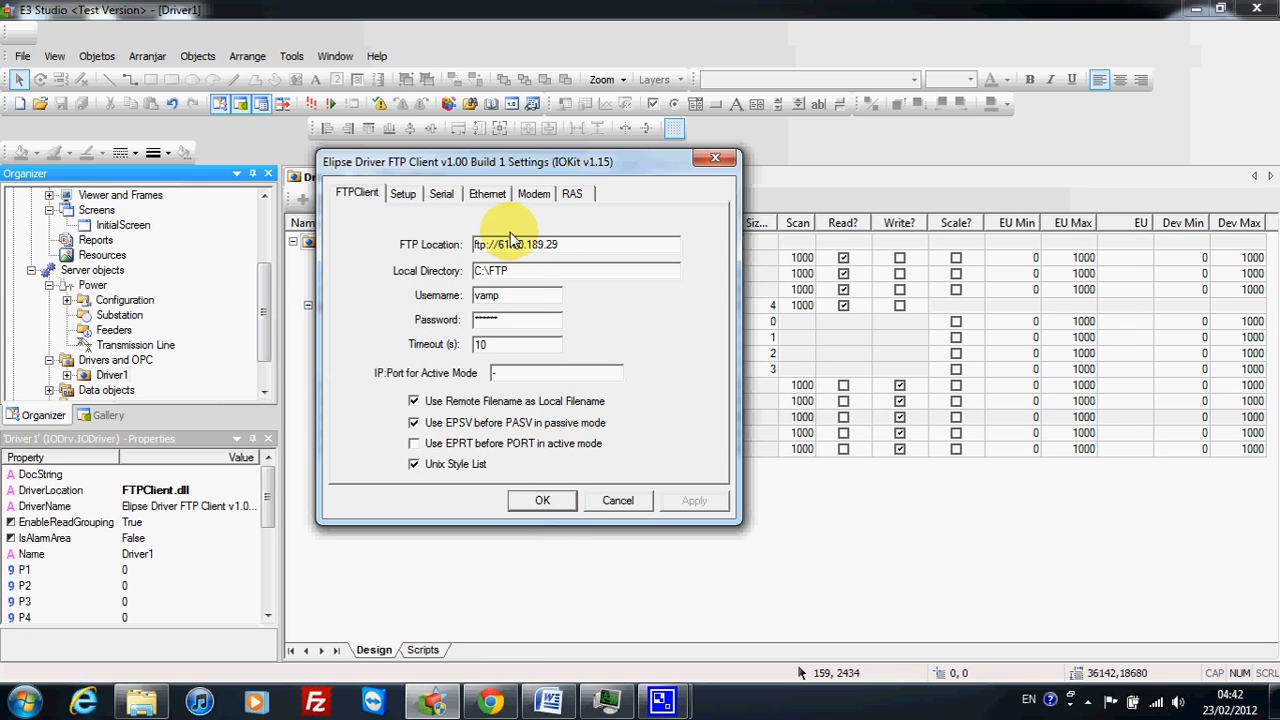
# - Accept the driver settings, save the project and activate Driver1's communication
pyautogui.click(540, 501)
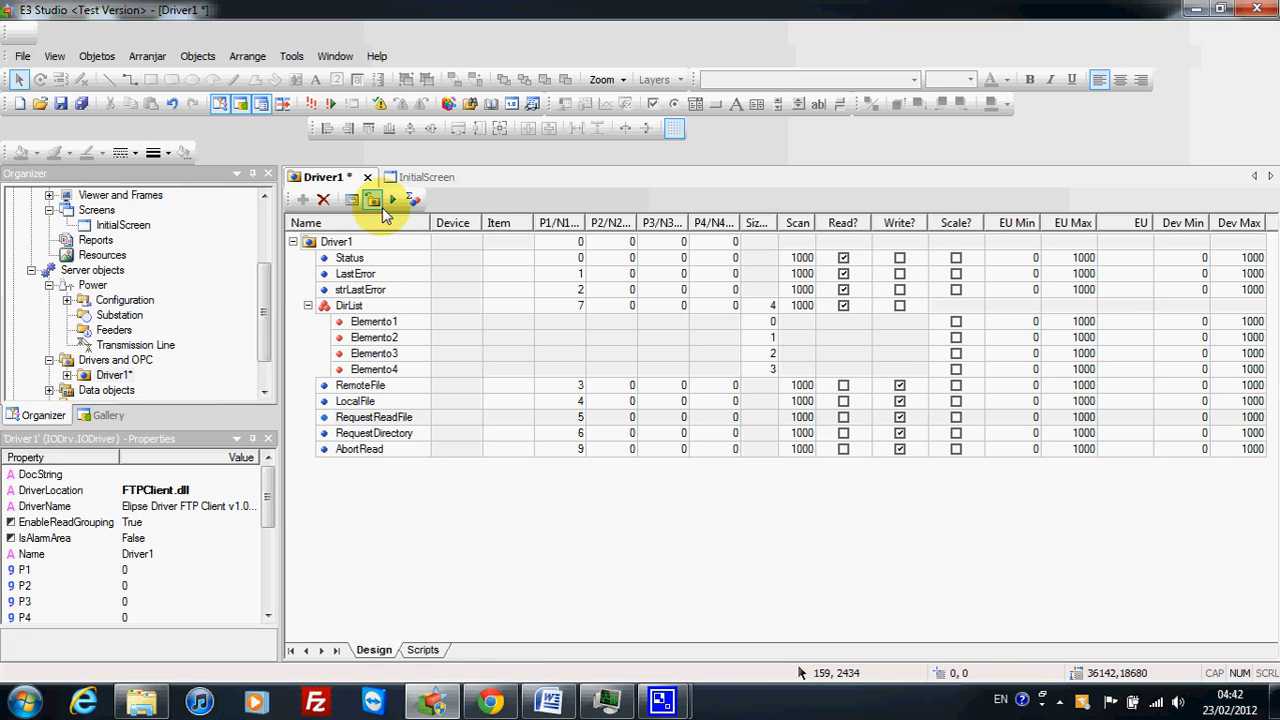
pyautogui.click(81, 103)
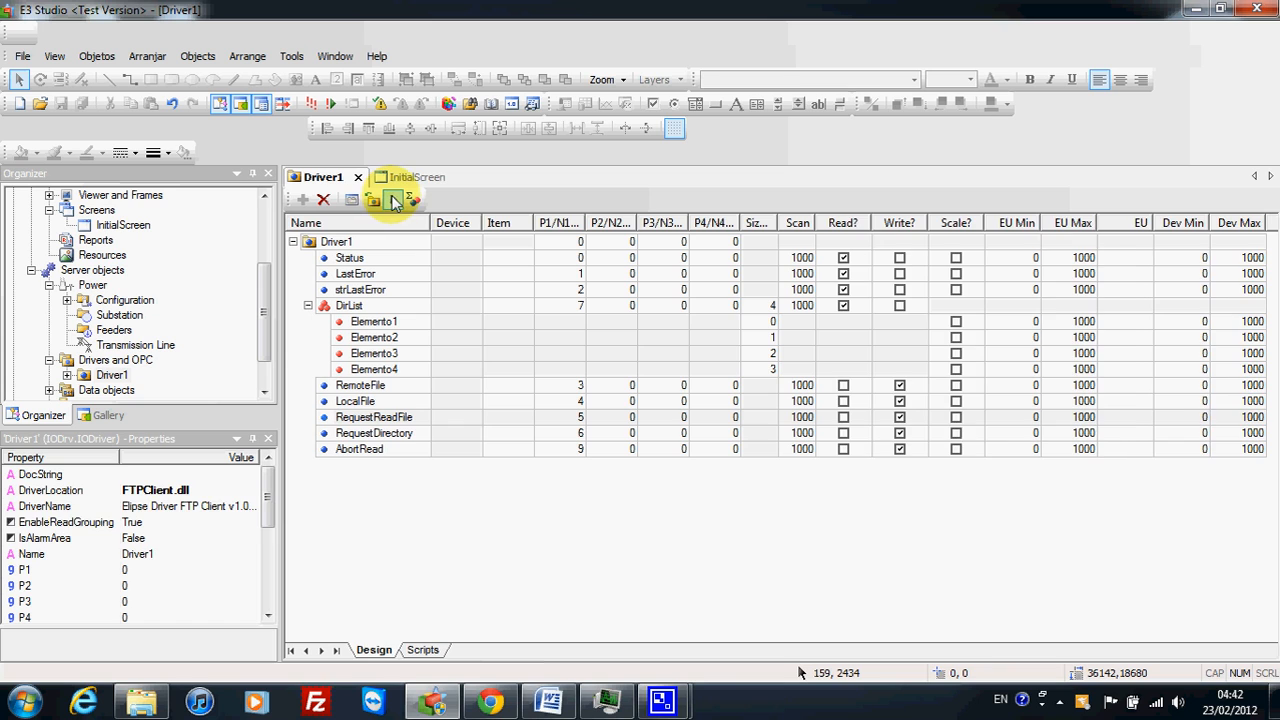
pyautogui.click(392, 199)
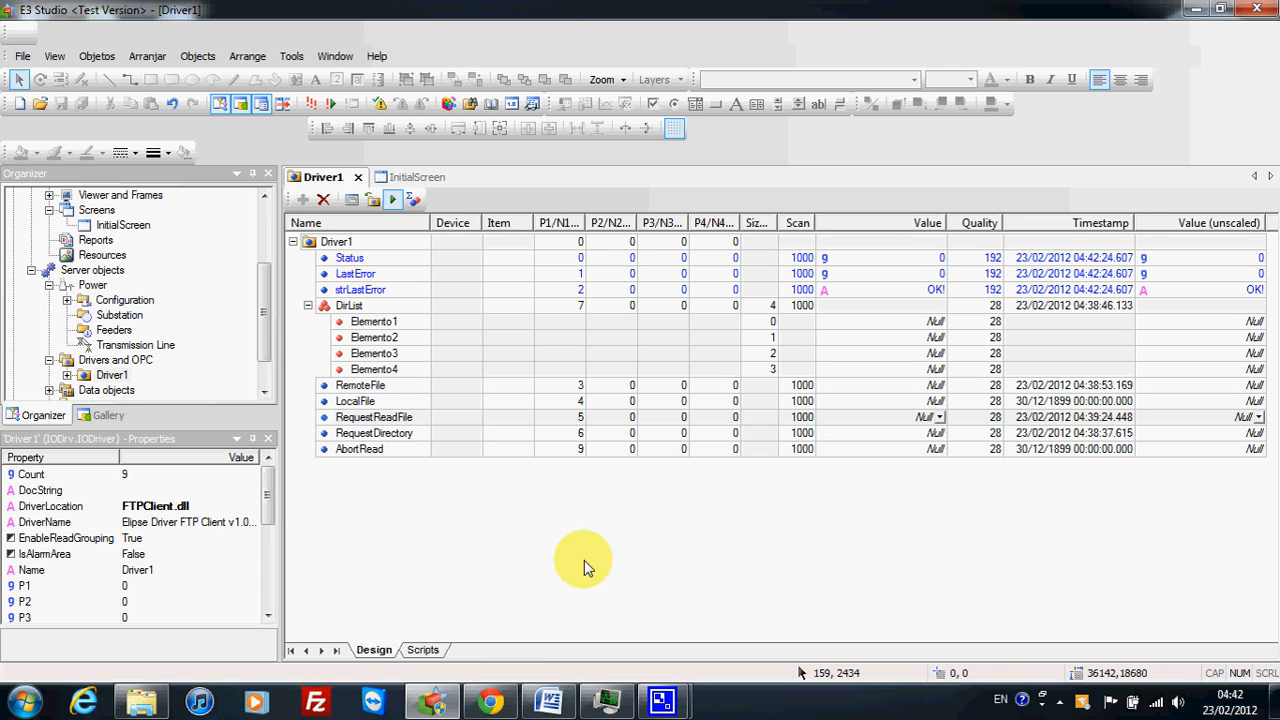
# - Switch to the FTPClient_us document in Word and compare the Status tag's codes with Driver1's live value
pyautogui.click(548, 700)
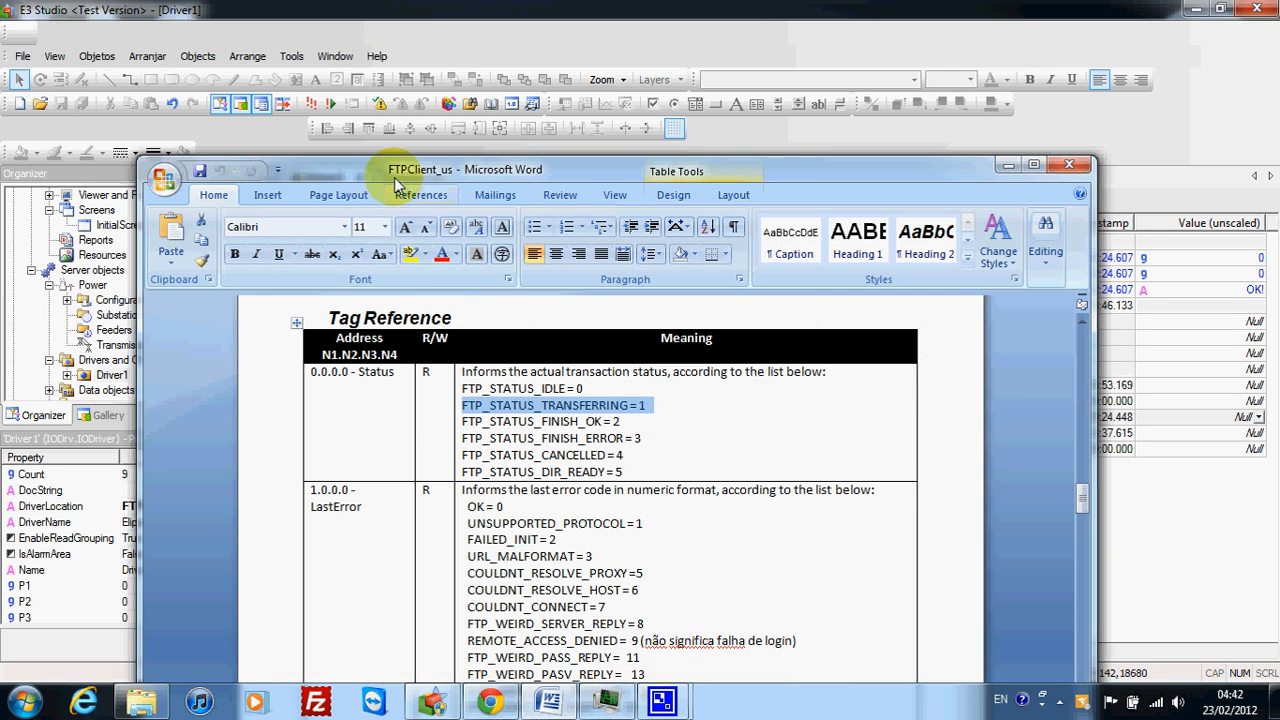
pyautogui.moveTo(372, 172); pyautogui.dragTo(381, 108)
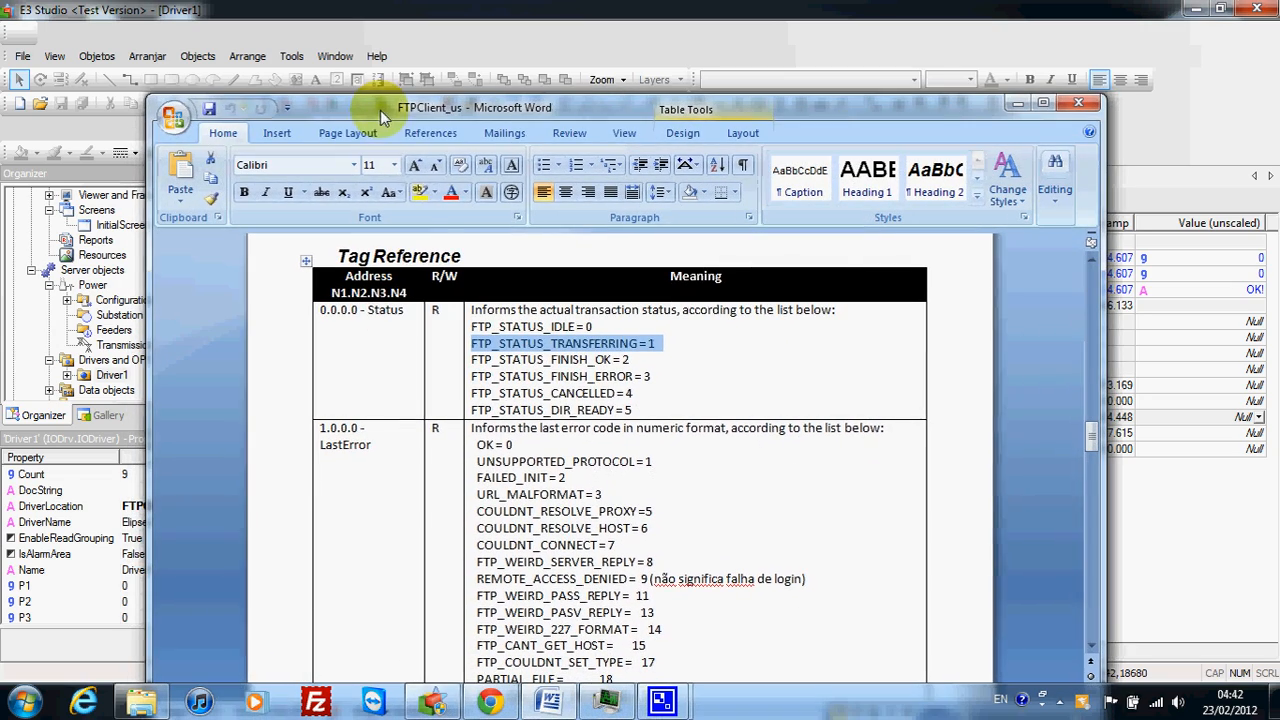
pyautogui.moveTo(550, 108); pyautogui.dragTo(627, 286)
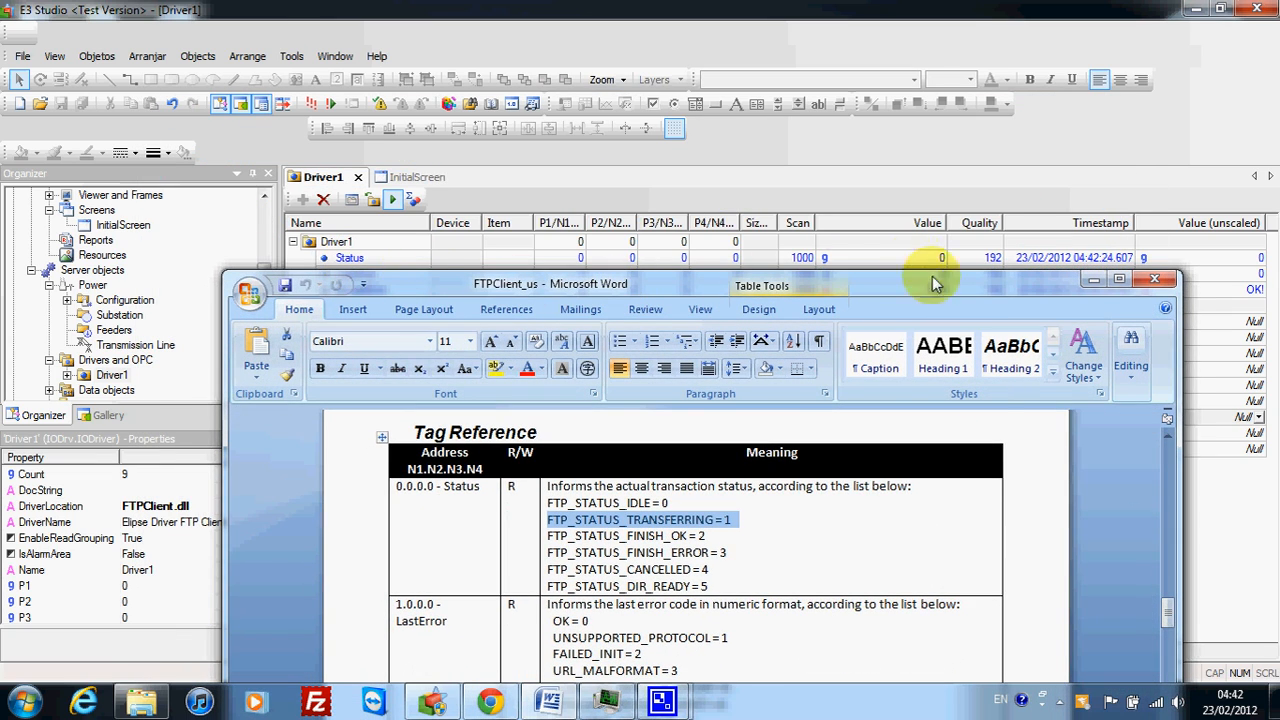
pyautogui.click(665, 503)
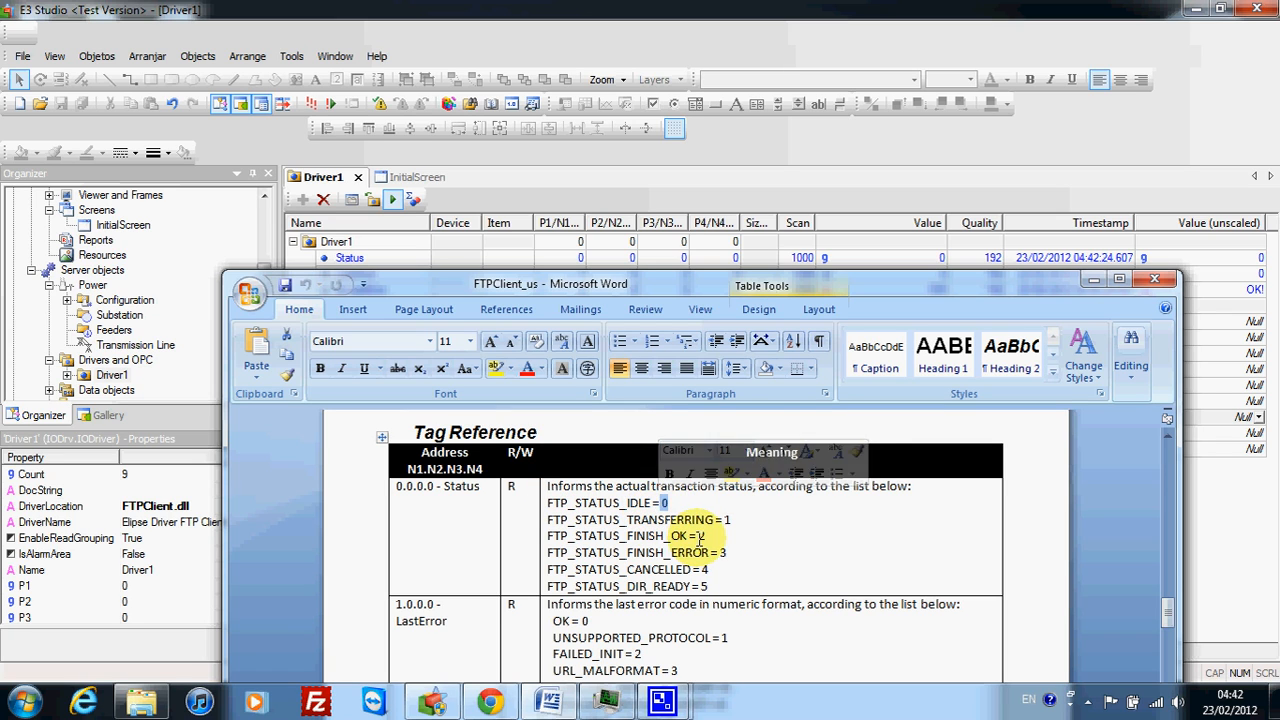
pyautogui.moveTo(690, 288); pyautogui.dragTo(688, 302)
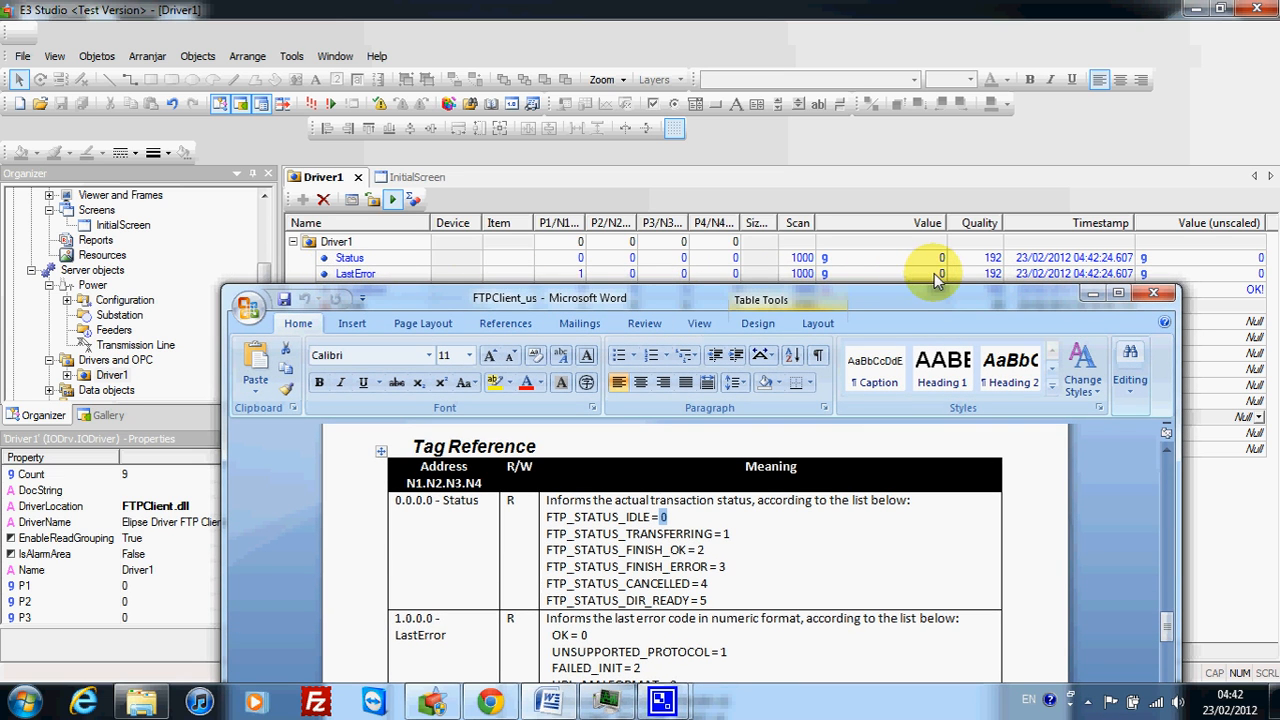
# - Examine the LastError code list in the tag reference against Driver1's live values, and put the document away
pyautogui.moveTo(850, 295); pyautogui.dragTo(781, 180)
pyautogui.scroll(-3, 655, 532)
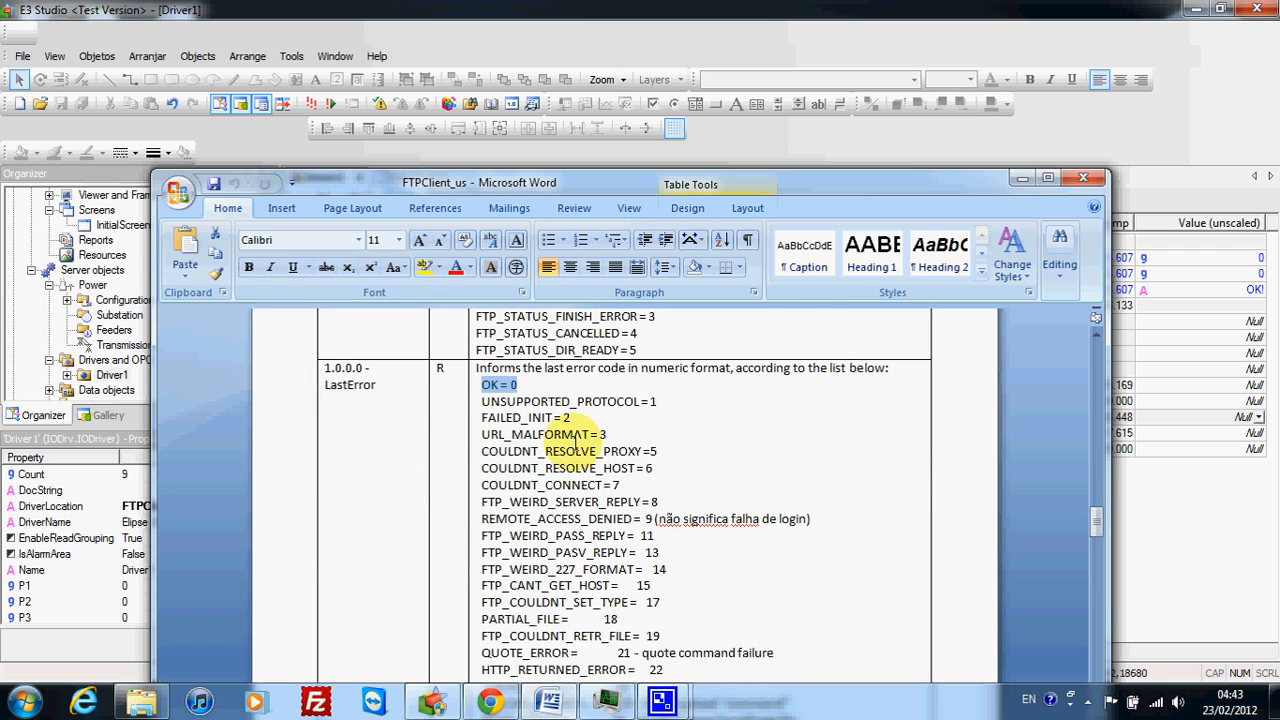
pyautogui.scroll(-8, 596, 487)
pyautogui.scroll(-3, 596, 487)
pyautogui.moveTo(711, 499); pyautogui.dragTo(560, 499)
pyautogui.scroll(10, 771, 522)
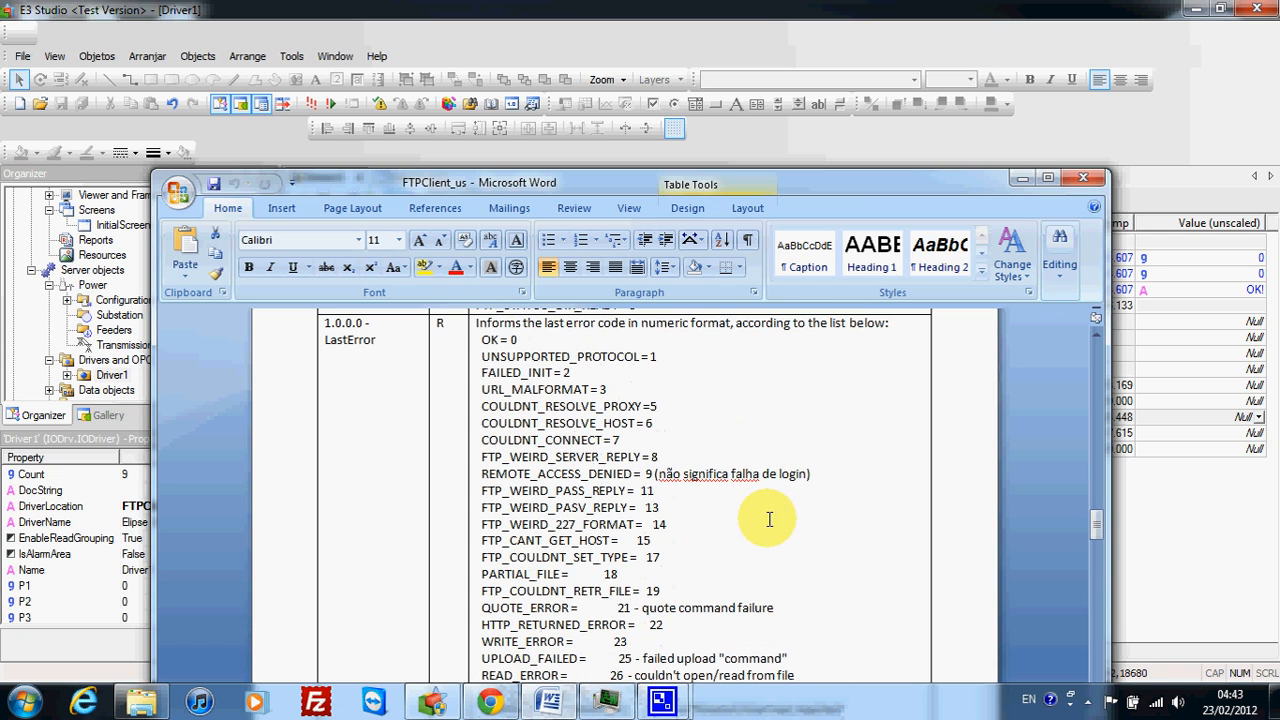
pyautogui.moveTo(638, 423); pyautogui.dragTo(484, 424)
pyautogui.moveTo(911, 208); pyautogui.dragTo(923, 362)
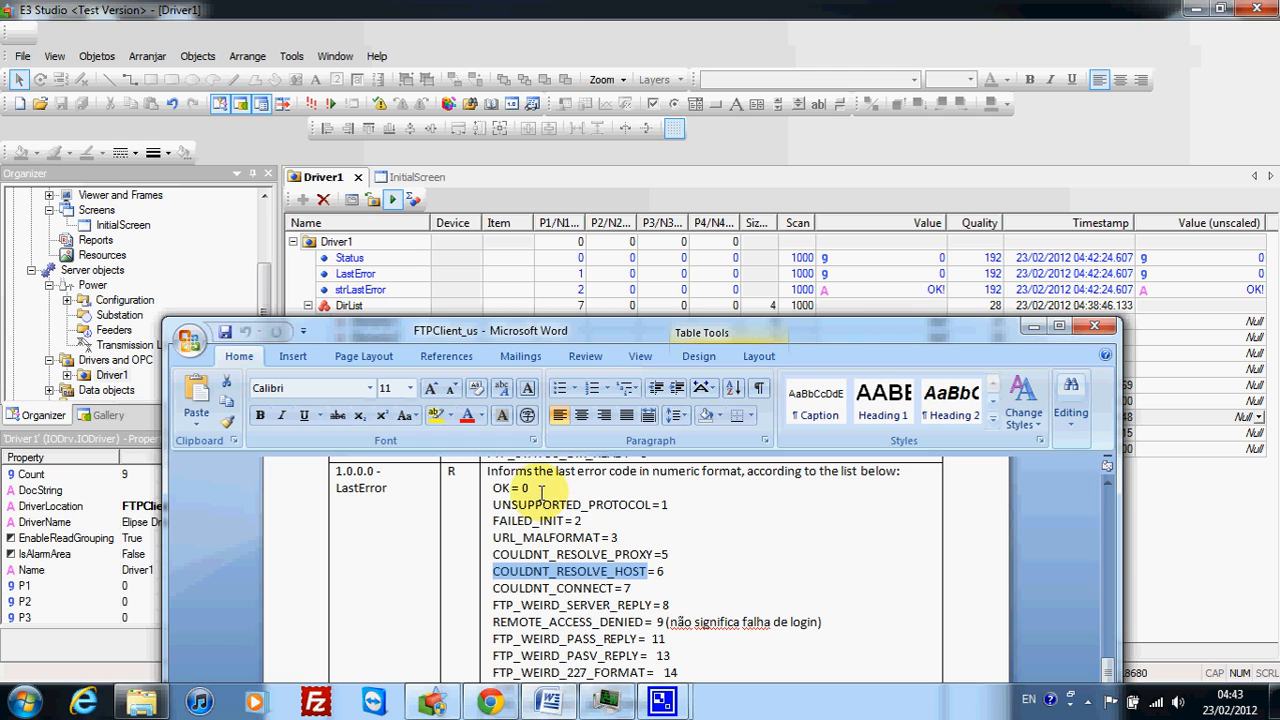
pyautogui.moveTo(533, 488); pyautogui.dragTo(515, 487)
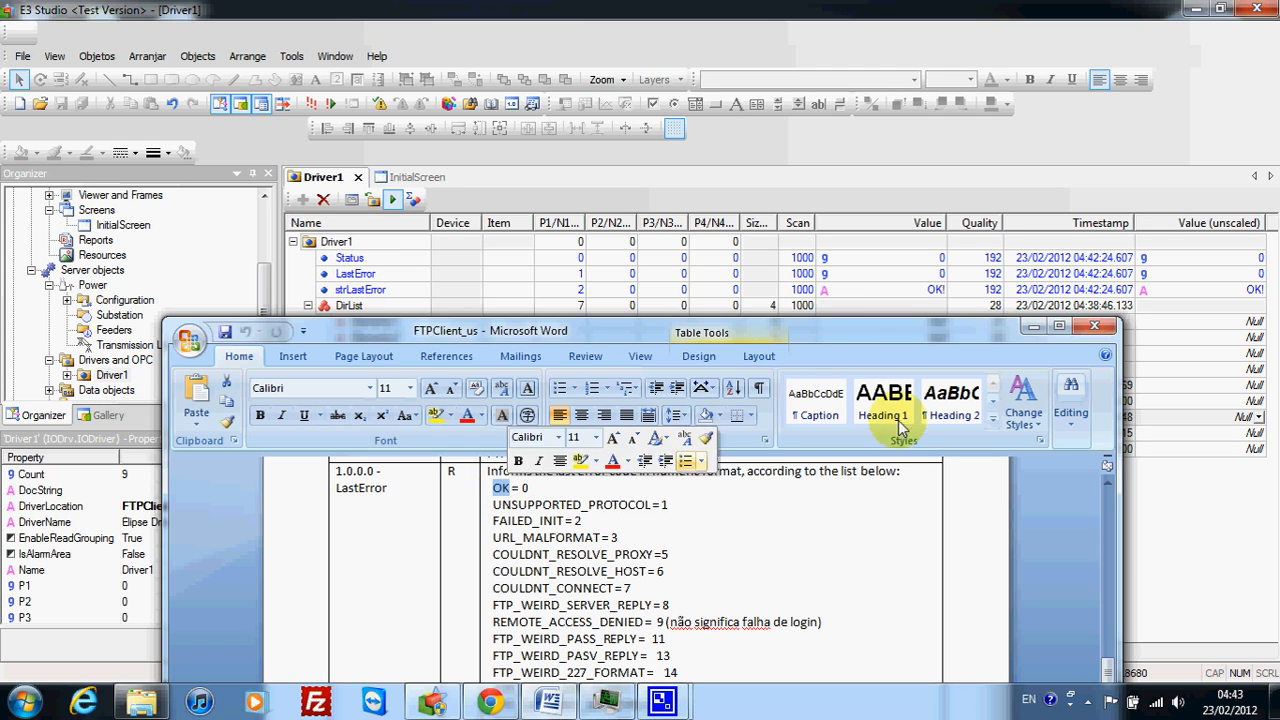
pyautogui.click(1034, 327)
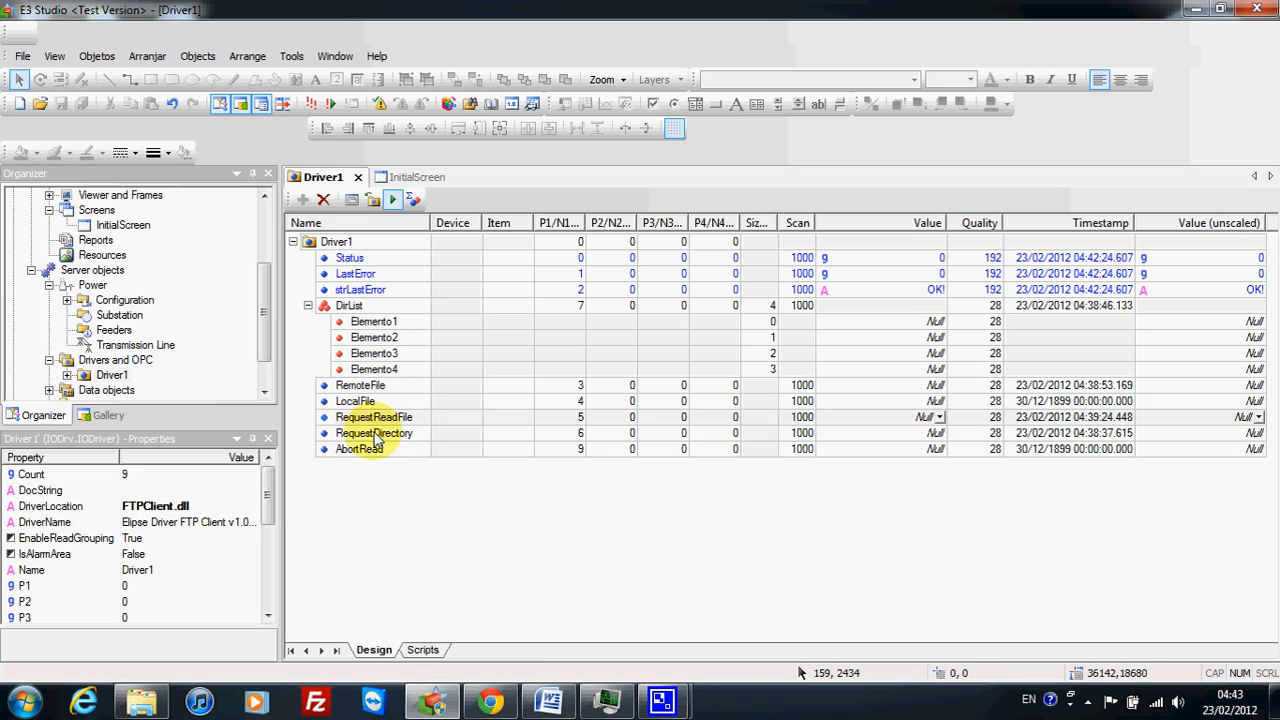
# - Review the RemoteFile, LocalFile and RequestReadFile tags used for requesting a file from the server
pyautogui.click(362, 388)
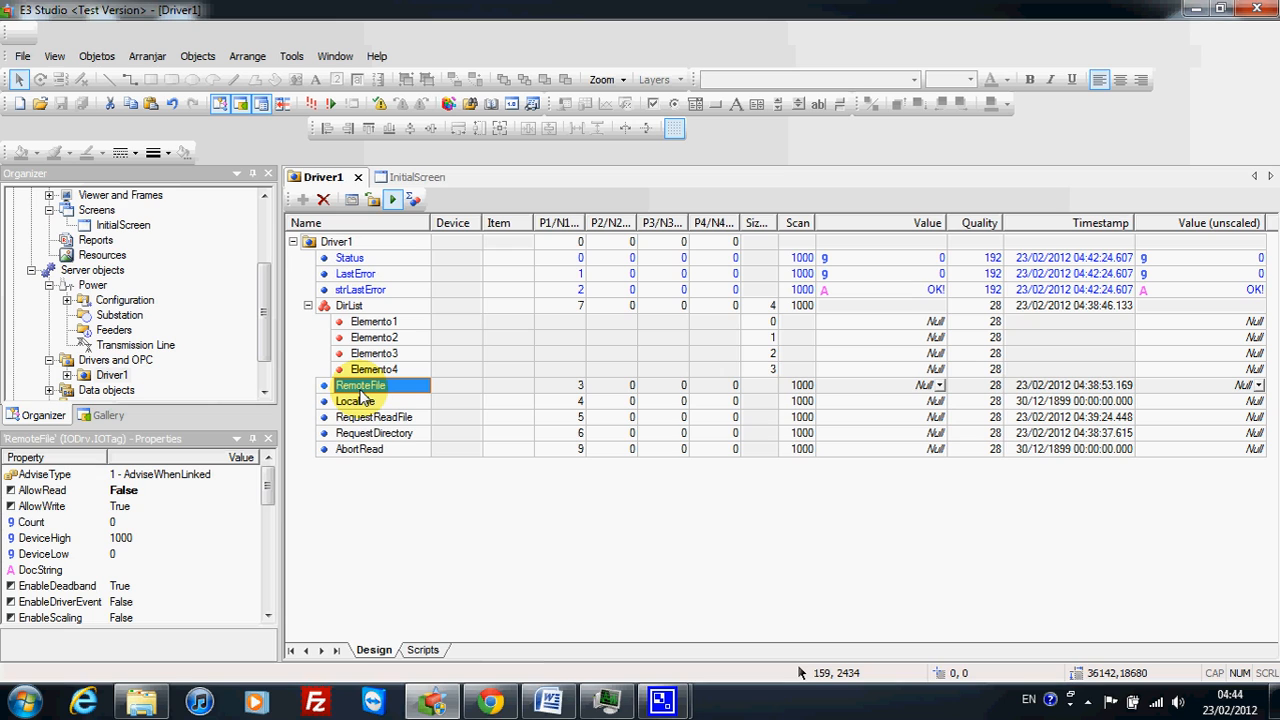
pyautogui.click(364, 403)
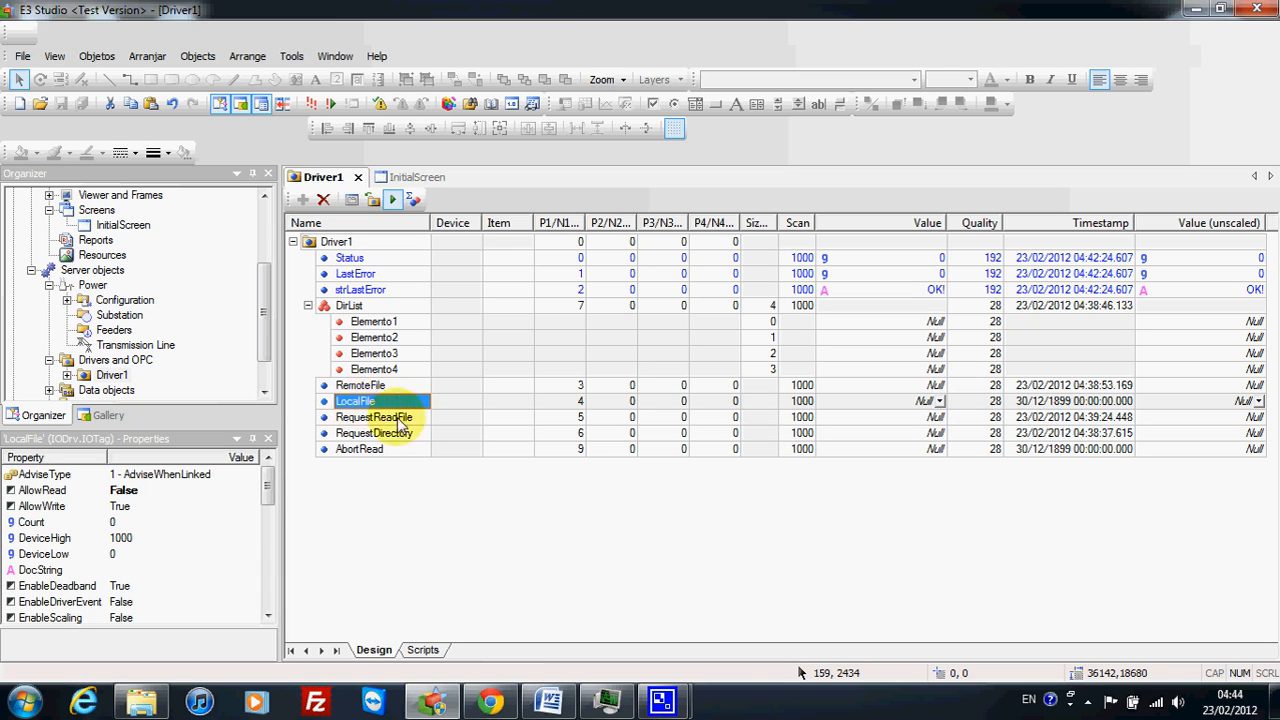
pyautogui.click(373, 419)
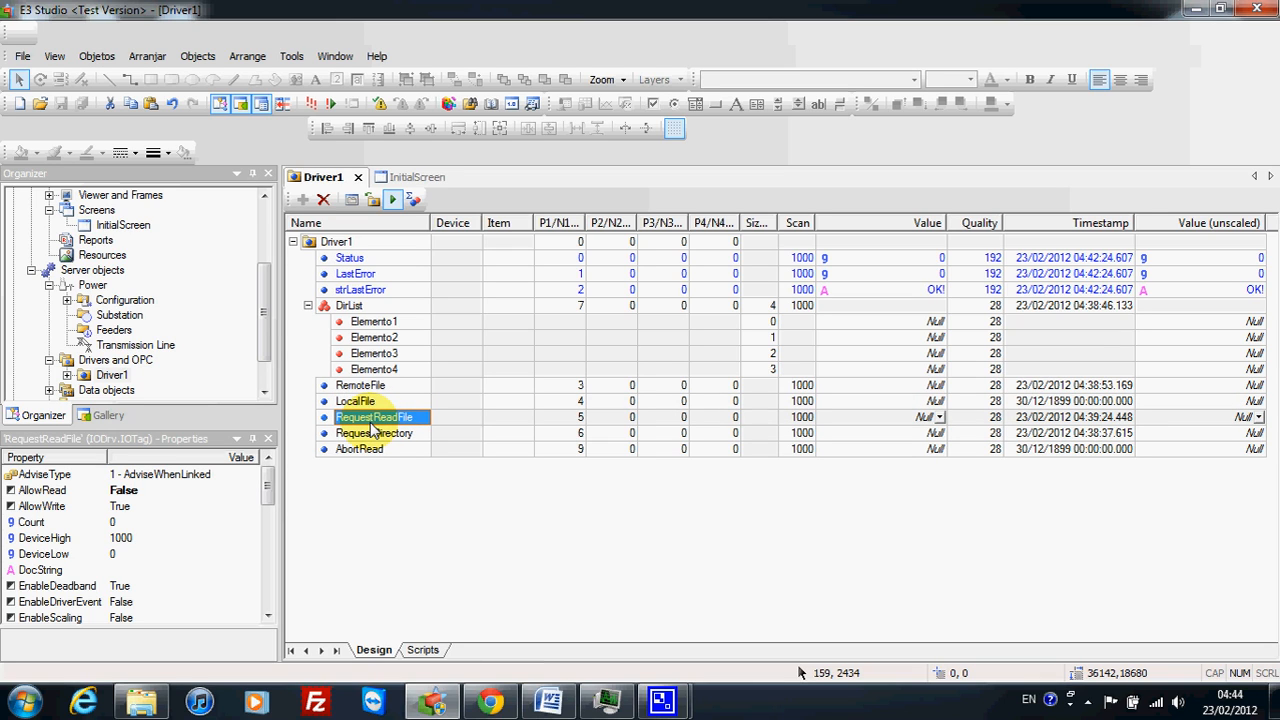
pyautogui.click(377, 387)
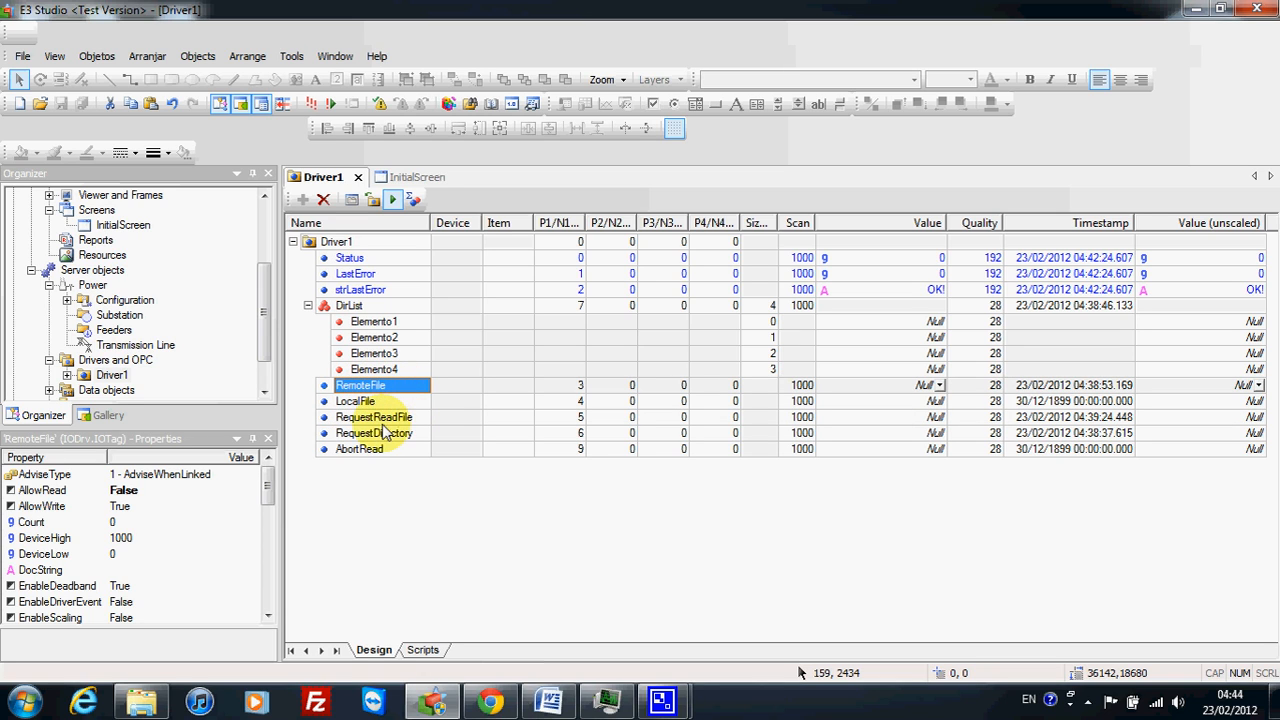
pyautogui.click(379, 420)
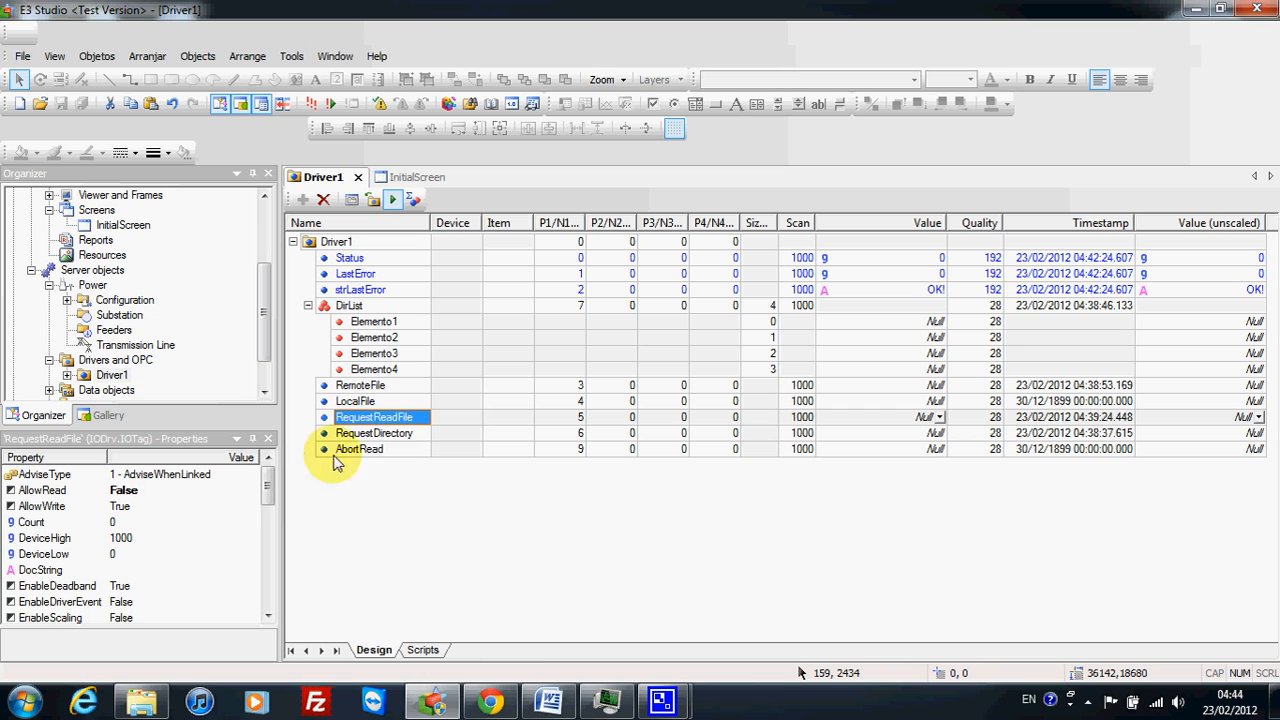
# - Request the server's directory listing by setting the RequestDirectory tag's value to 1
pyautogui.click(333, 437)
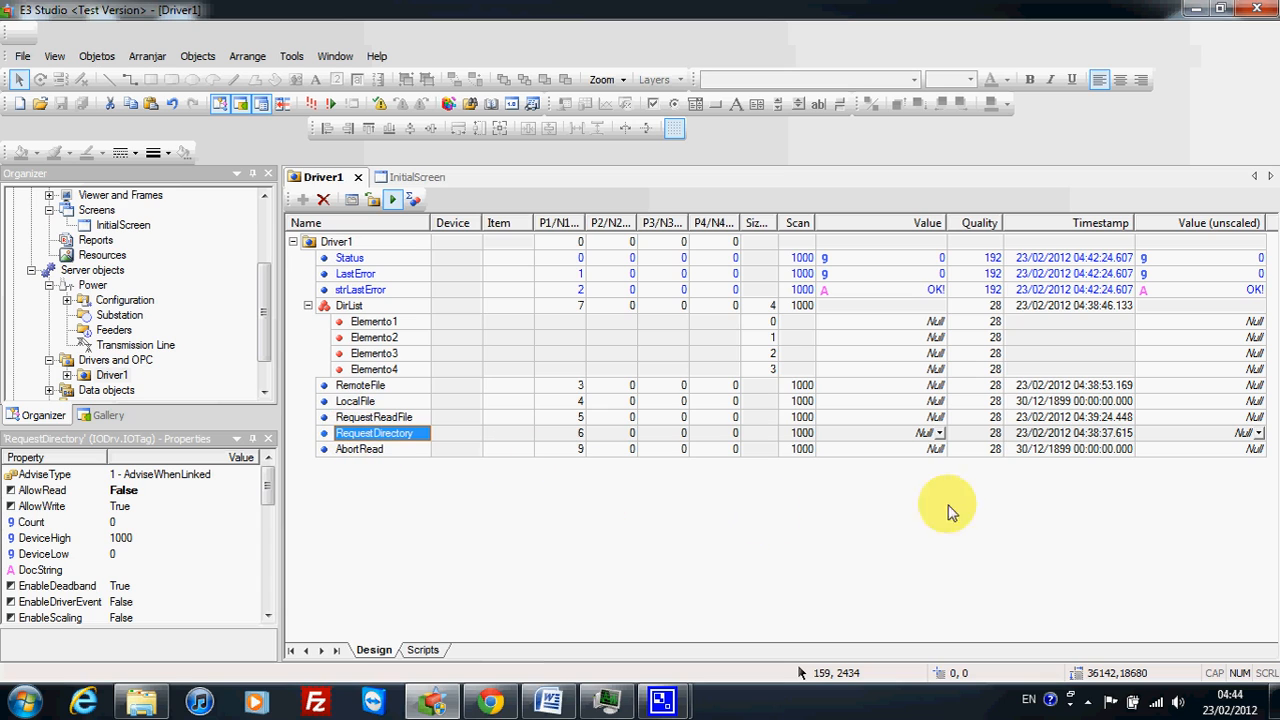
pyautogui.click(897, 436)
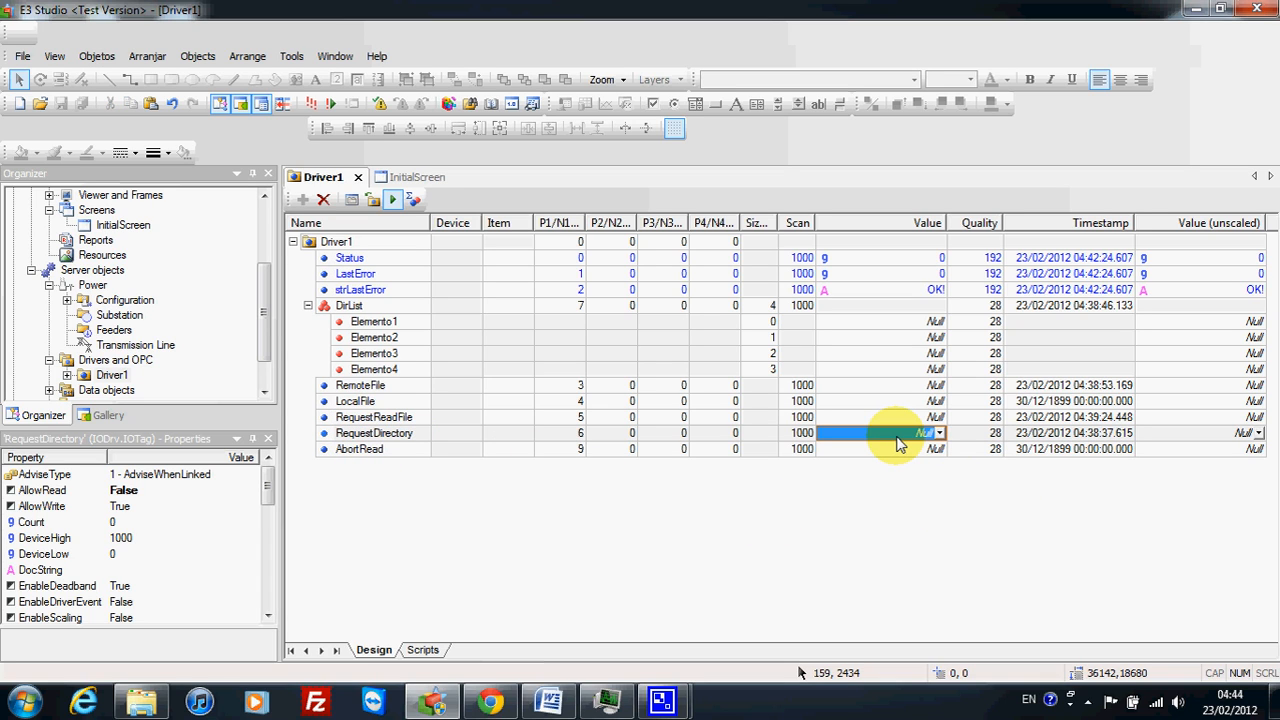
pyautogui.write('1')
pyautogui.press('Return')
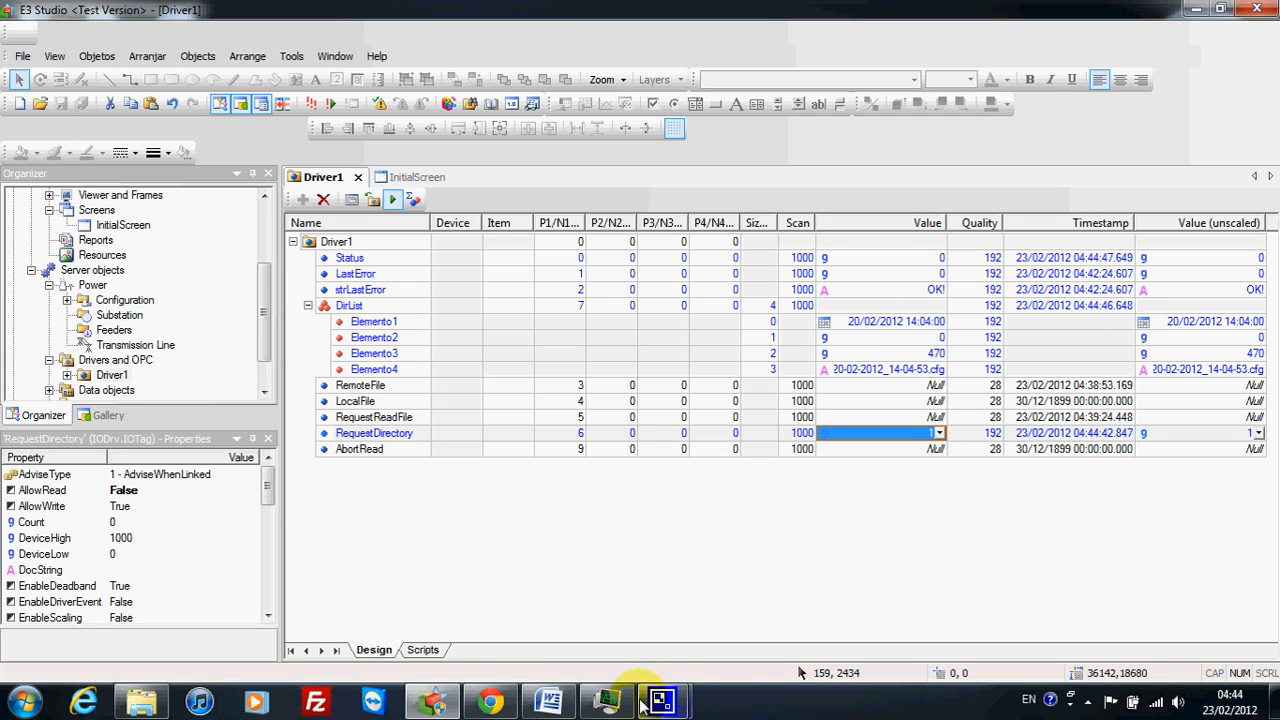
# - Switch to the FTPClient_us document in Word, review the Status codes for transferring, directory ready and idle, and put the document away
pyautogui.click(550, 704)
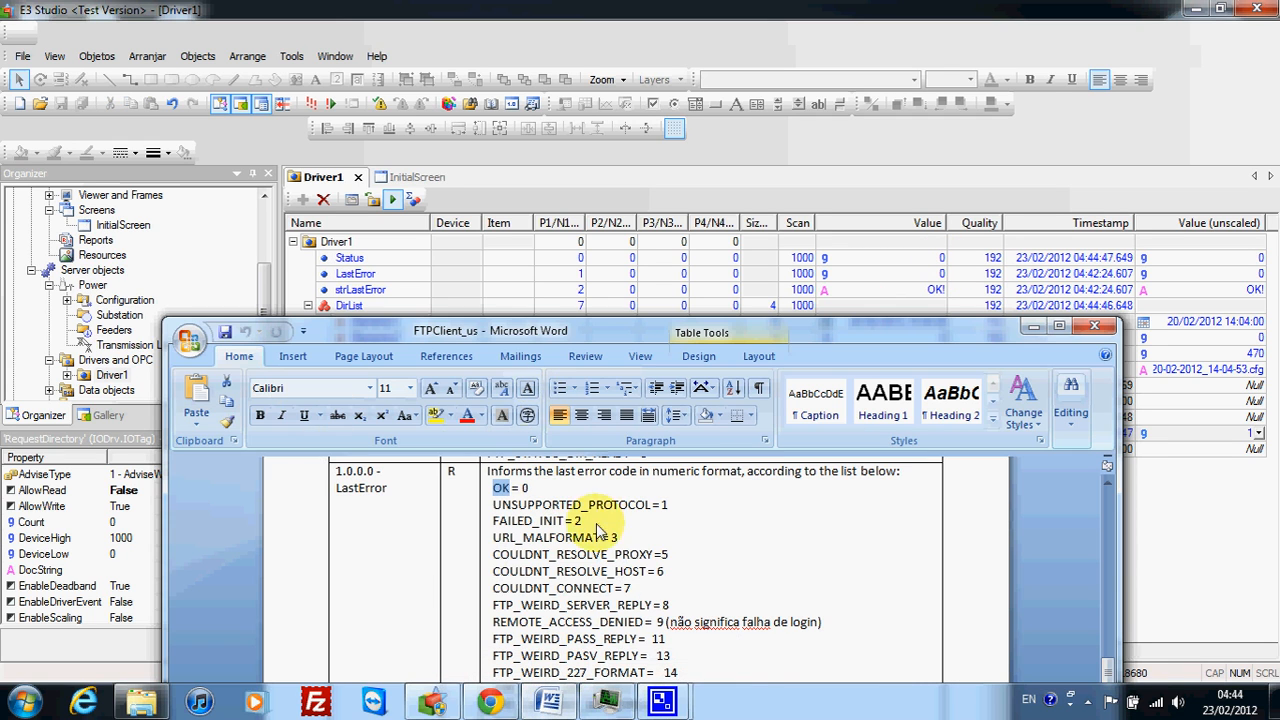
pyautogui.scroll(3, 625, 637)
pyautogui.moveTo(668, 521); pyautogui.dragTo(490, 518)
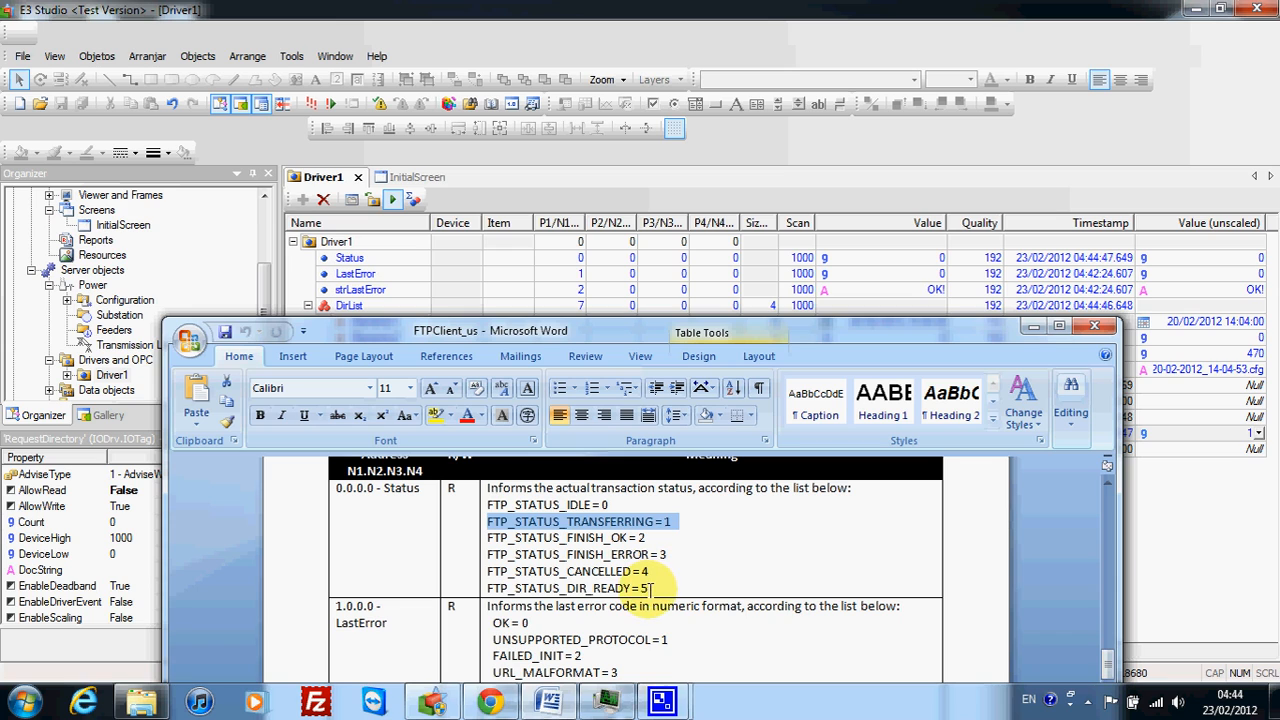
pyautogui.moveTo(484, 588); pyautogui.dragTo(652, 590)
pyautogui.moveTo(618, 505); pyautogui.dragTo(503, 497)
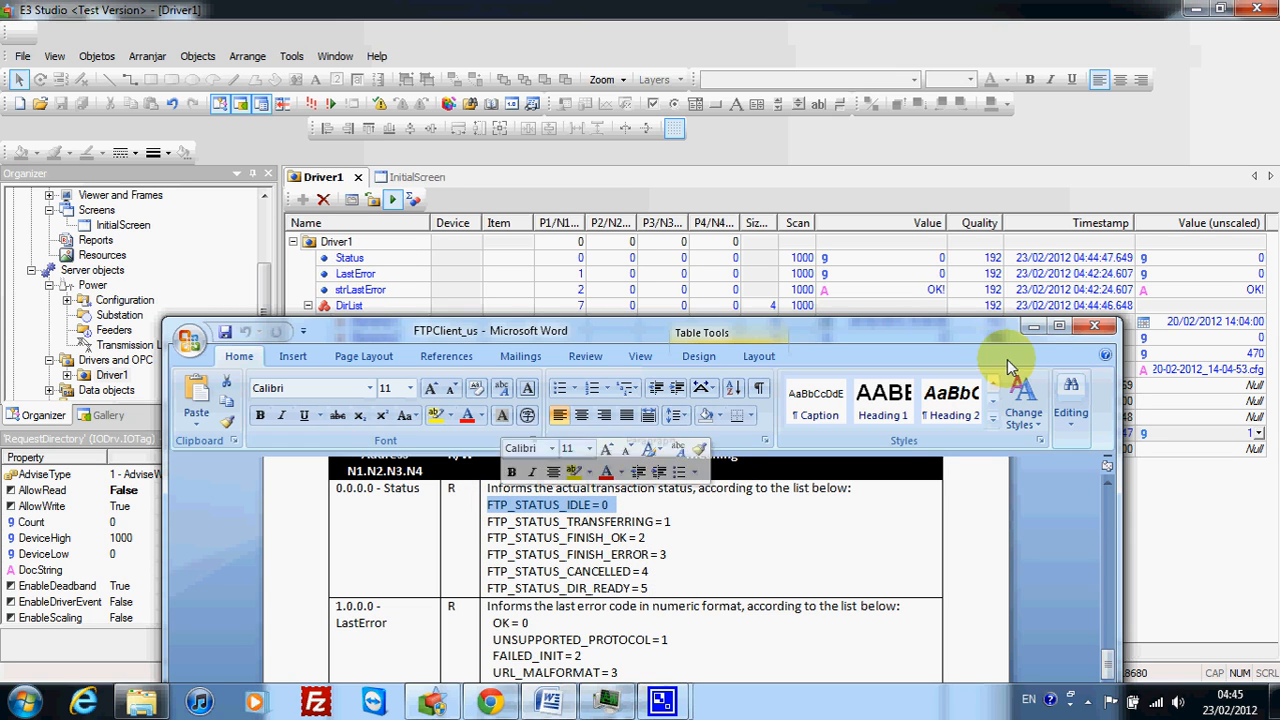
pyautogui.click(1032, 330)
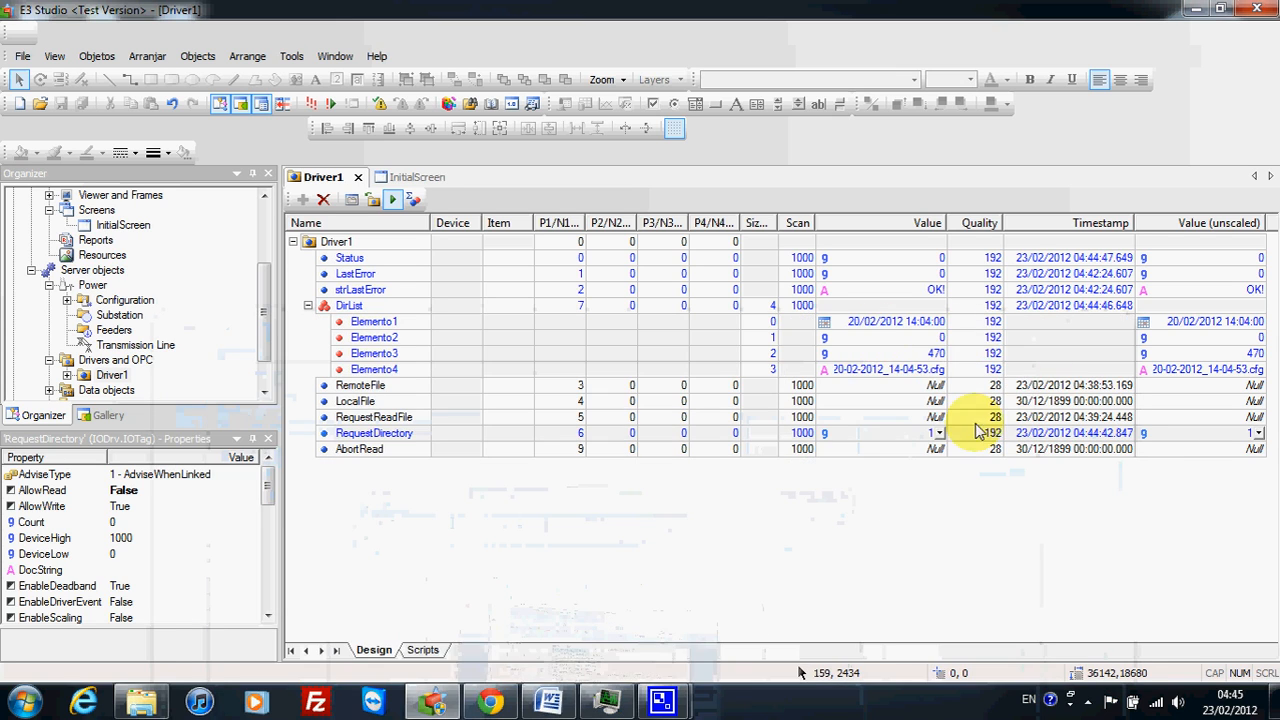
# - Request the directory listing again with RequestDirectory set to 1 and widen the Value column slightly
pyautogui.click(904, 436)
pyautogui.write('1')
pyautogui.press('Return')
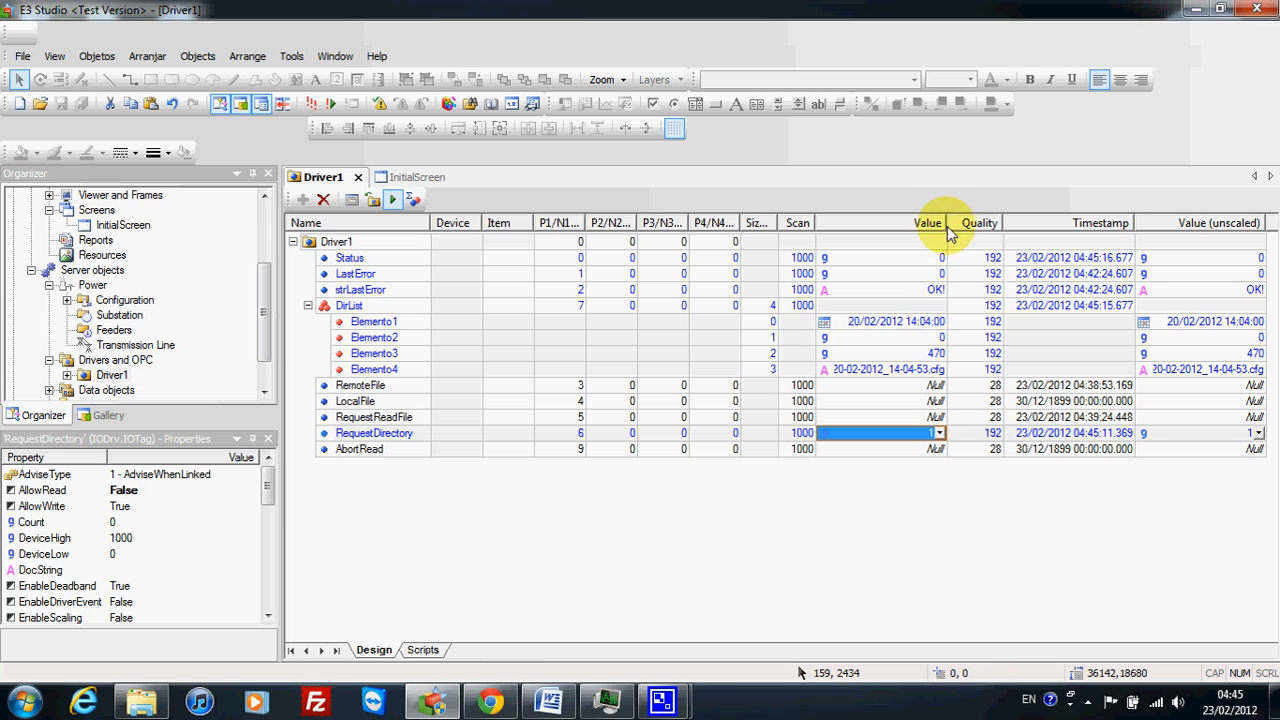
pyautogui.moveTo(946, 224); pyautogui.dragTo(961, 224)
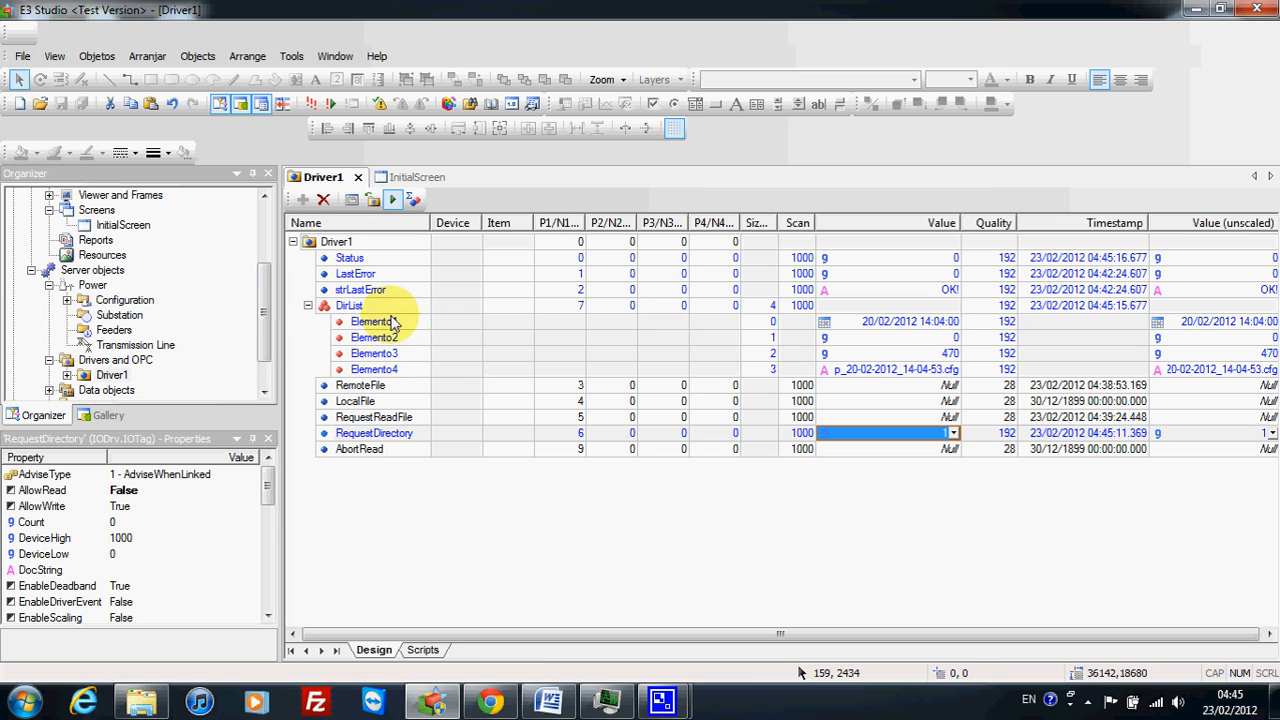
# - Add an empty OnRead script to the DirList block, delete it and return to the tag list
pyautogui.click(422, 650)
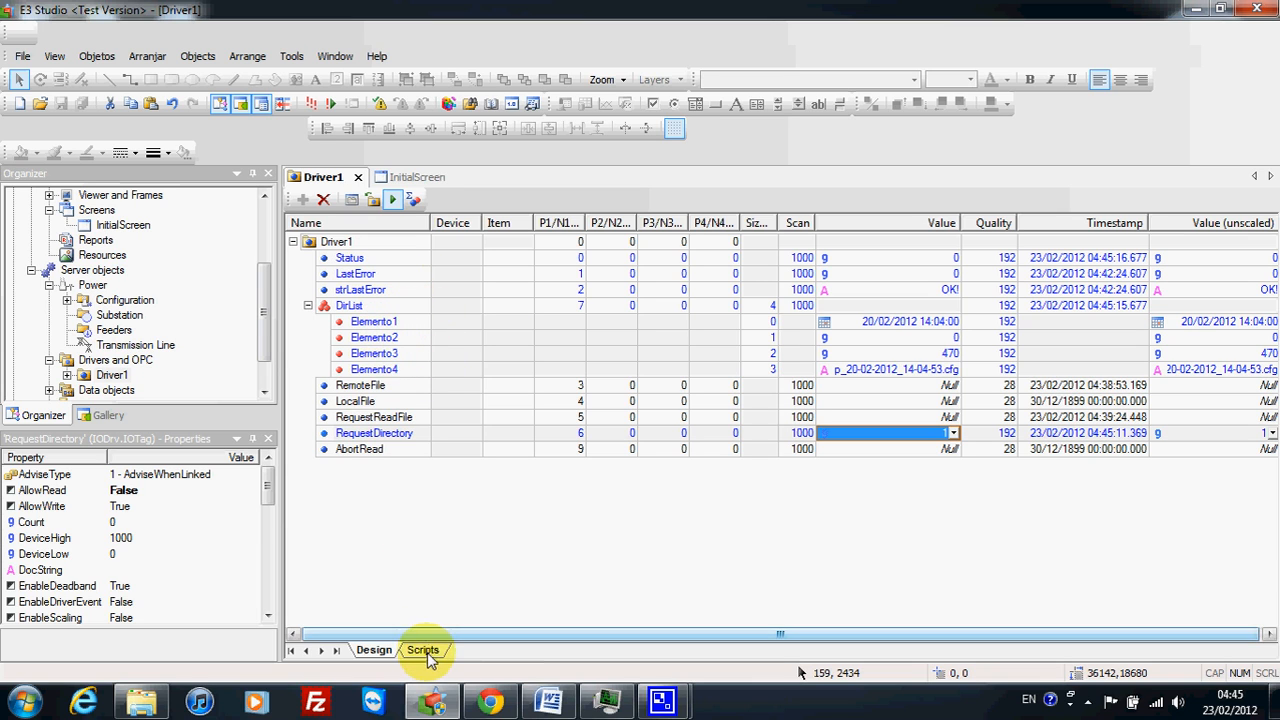
pyautogui.click(424, 200)
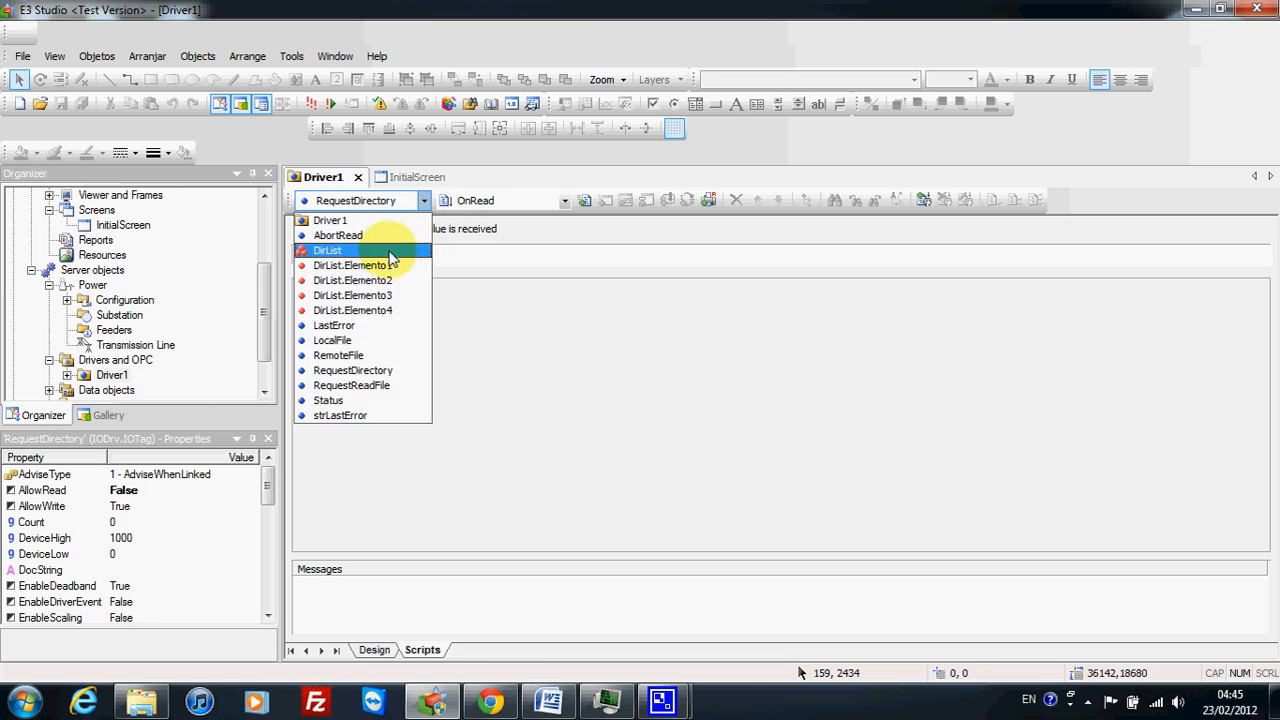
pyautogui.click(309, 249)
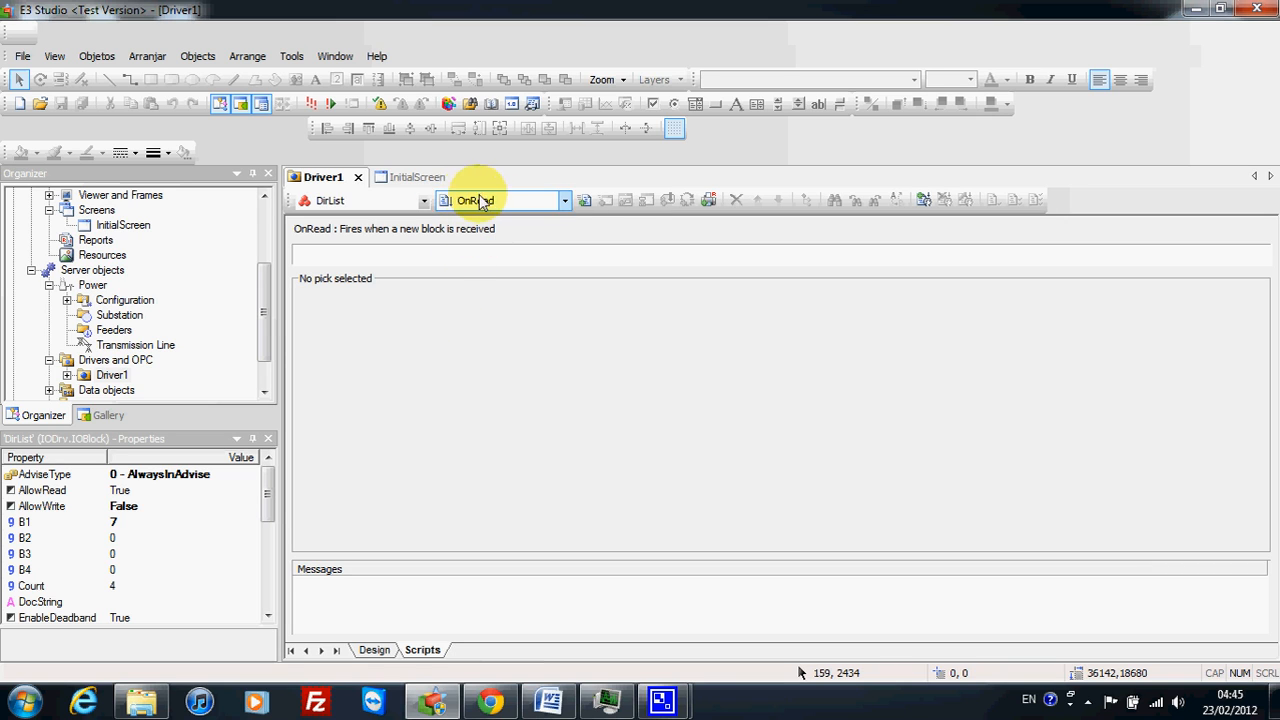
pyautogui.click(597, 200)
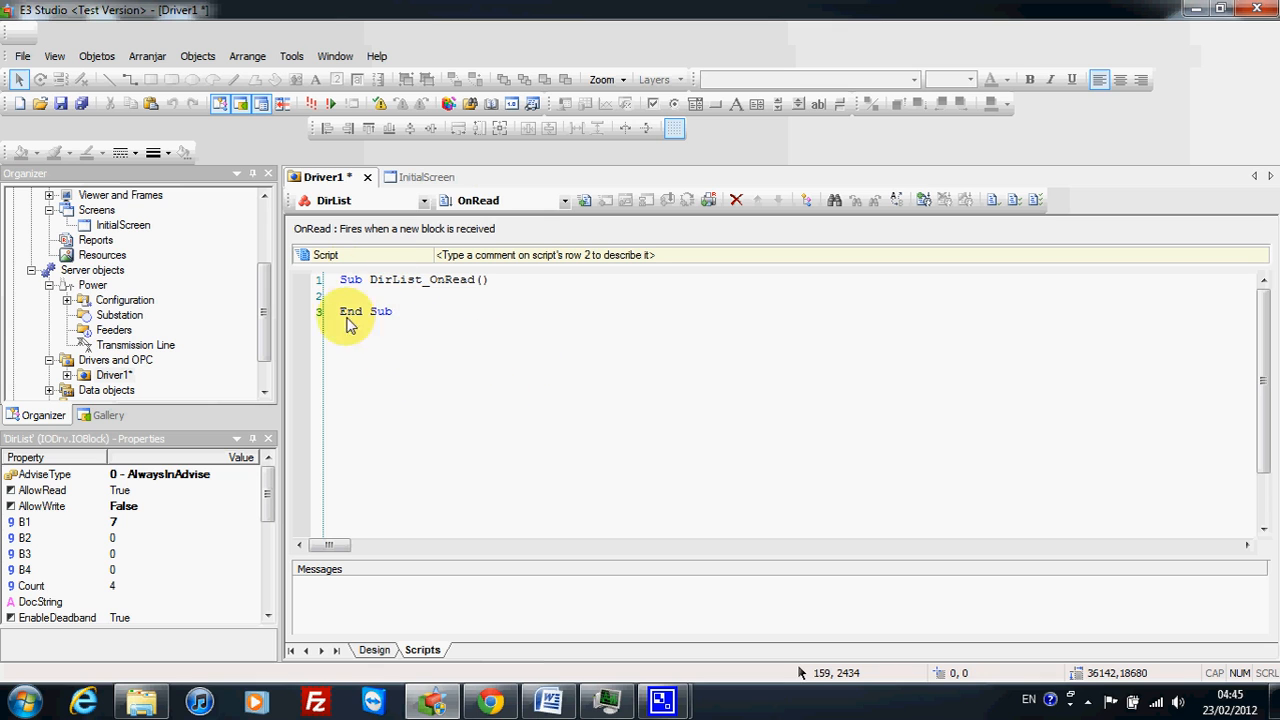
pyautogui.click(737, 201)
pyautogui.click(376, 650)
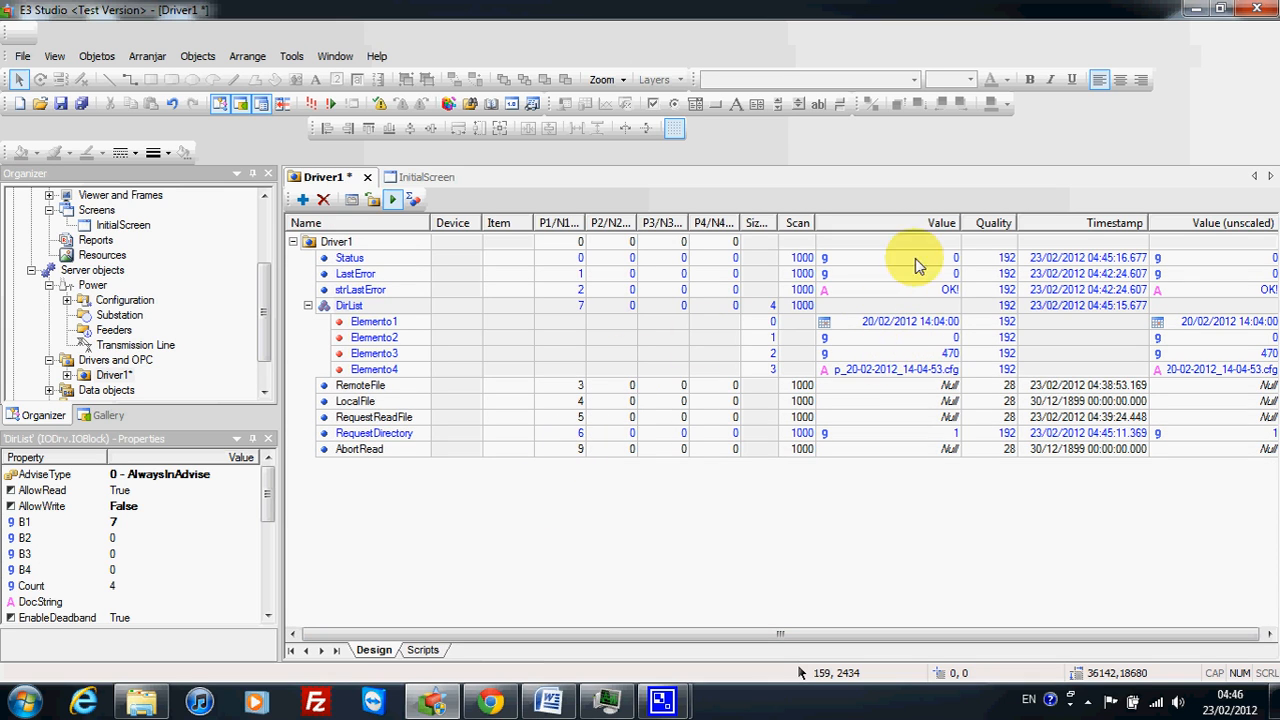
# - Widen the Value column and set RemoteFile to /vamp_20-02-2012_14-04-53.cfg, reusing the file name from Elemento4
pyautogui.moveTo(957, 231); pyautogui.dragTo(996, 229)
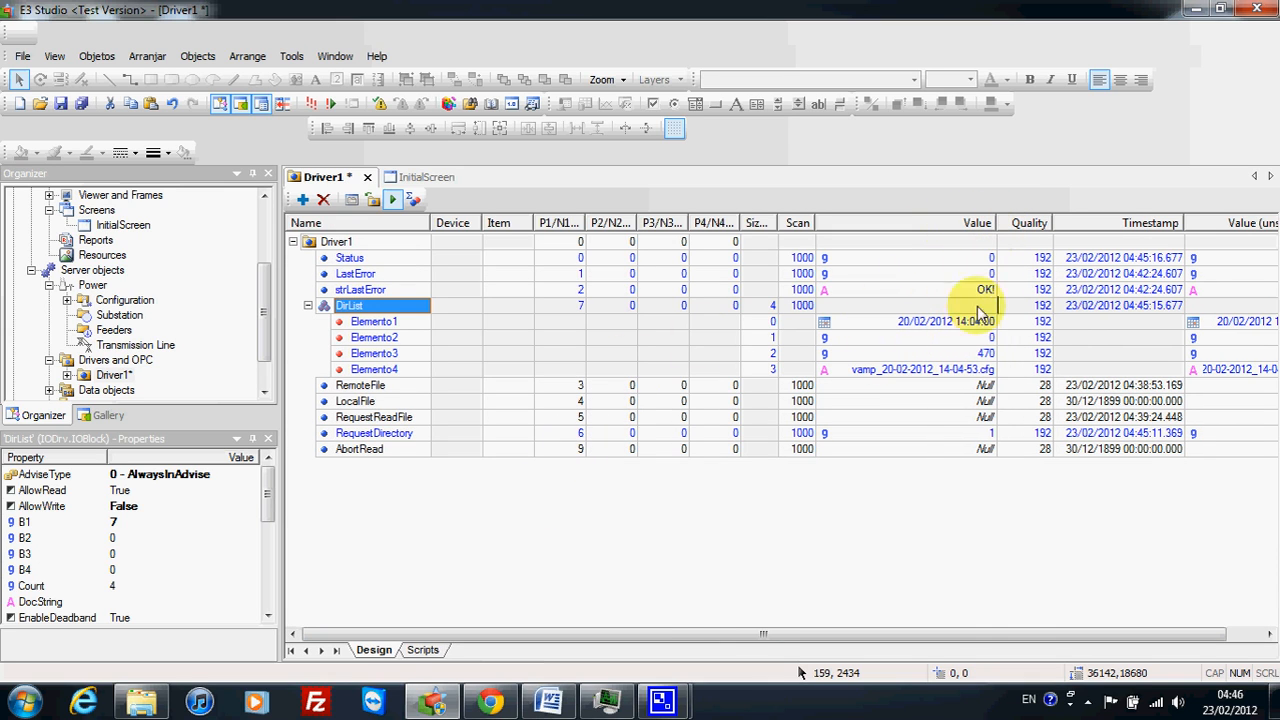
pyautogui.click(955, 370)
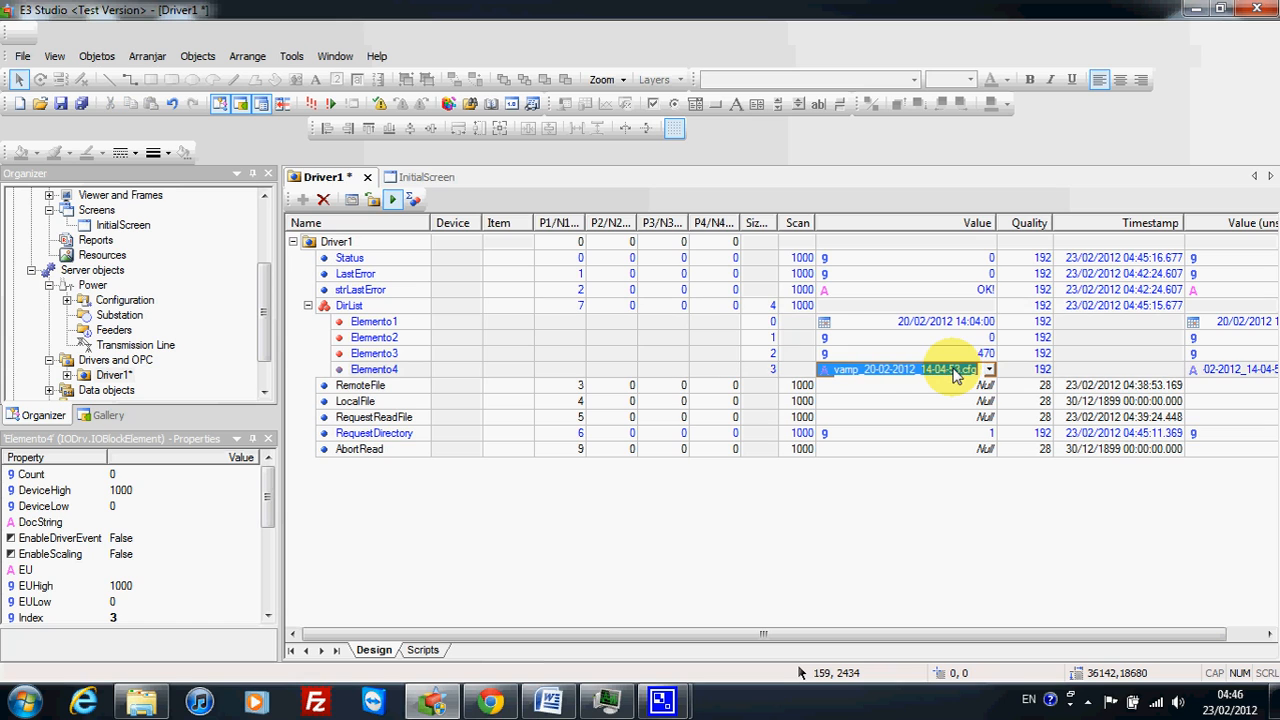
pyautogui.click(945, 388)
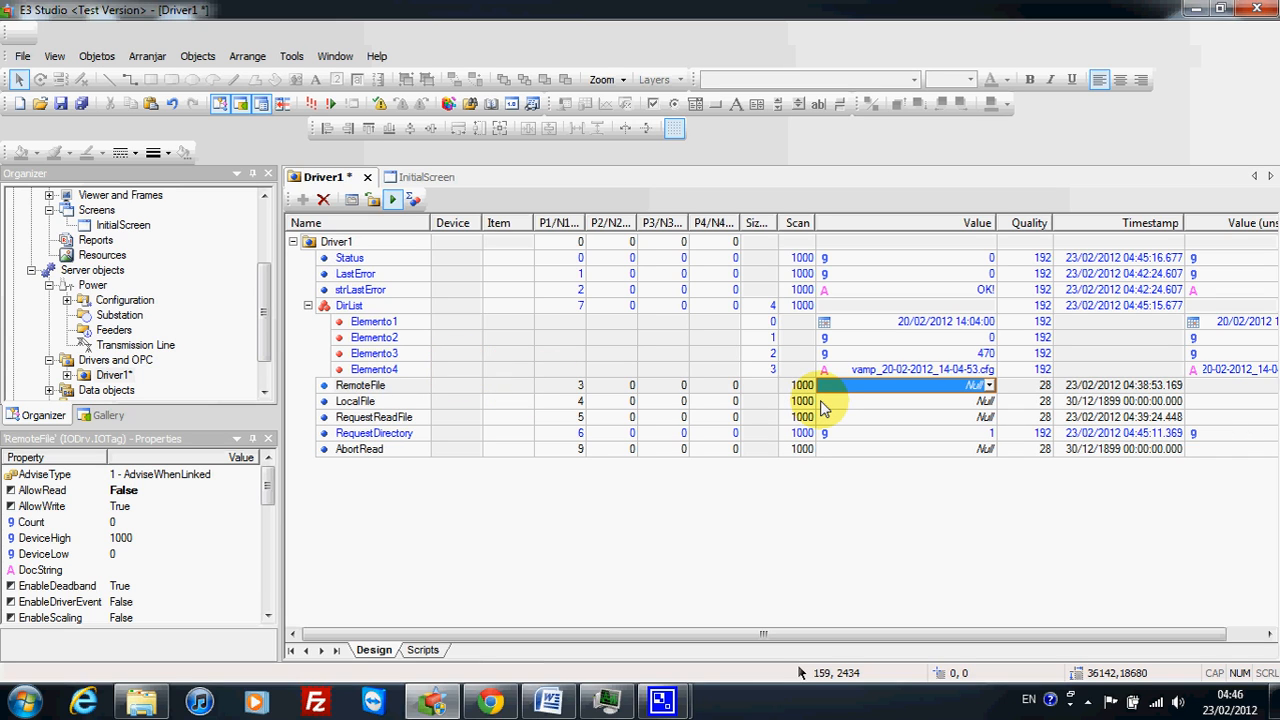
pyautogui.hotkey('ctrl', 'x')
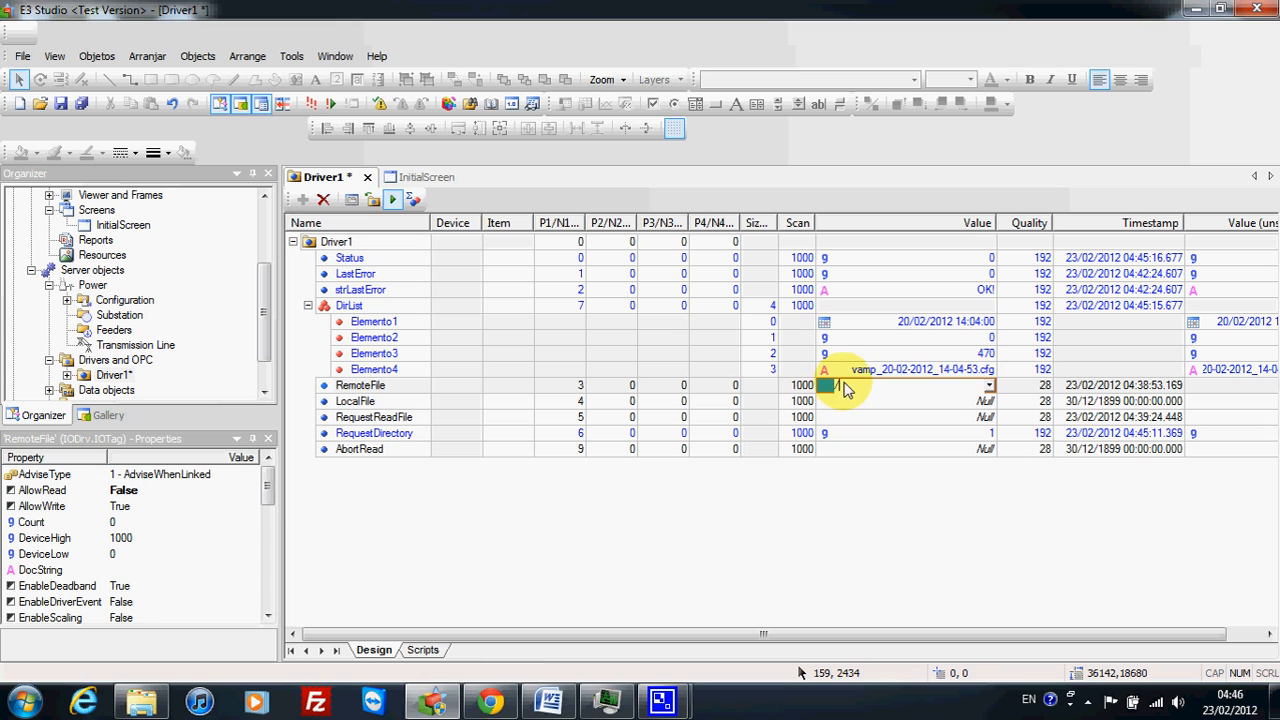
pyautogui.hotkey('ctrl', 'v')
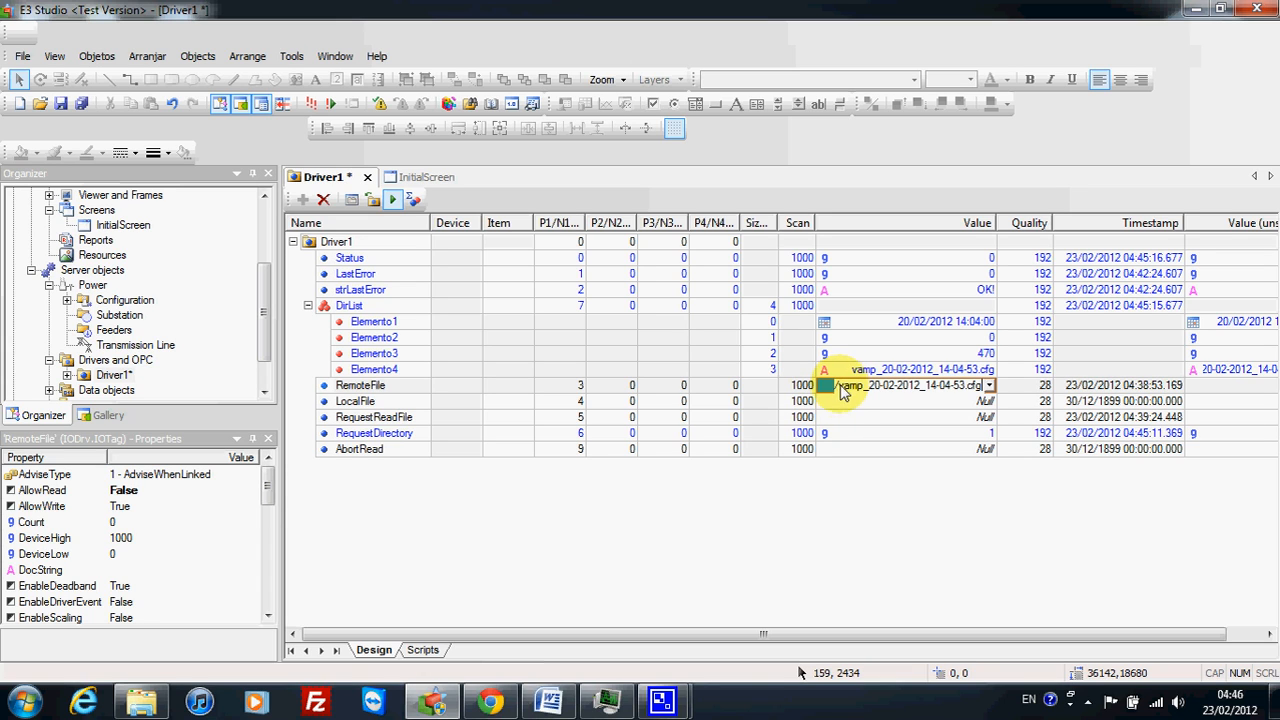
pyautogui.click(845, 400)
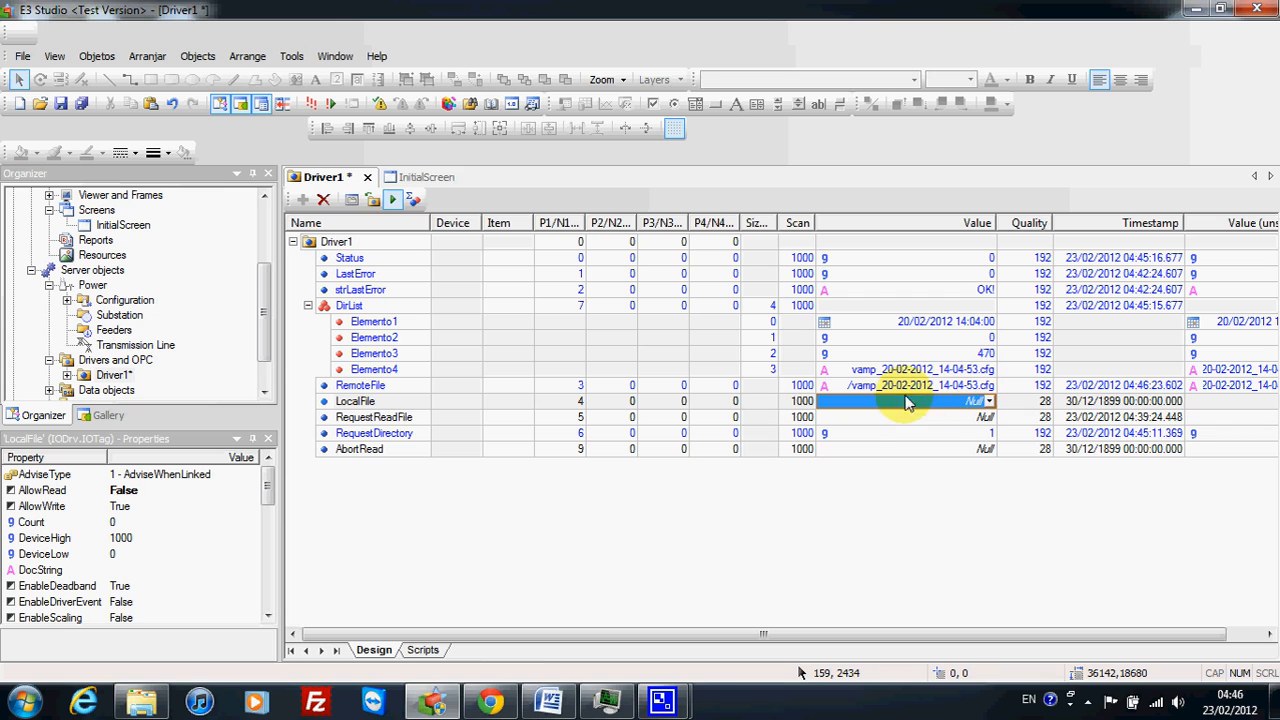
# - Check the local C:\FTP folder, and request the remote file by setting RequestReadFile to 1
pyautogui.click(855, 417)
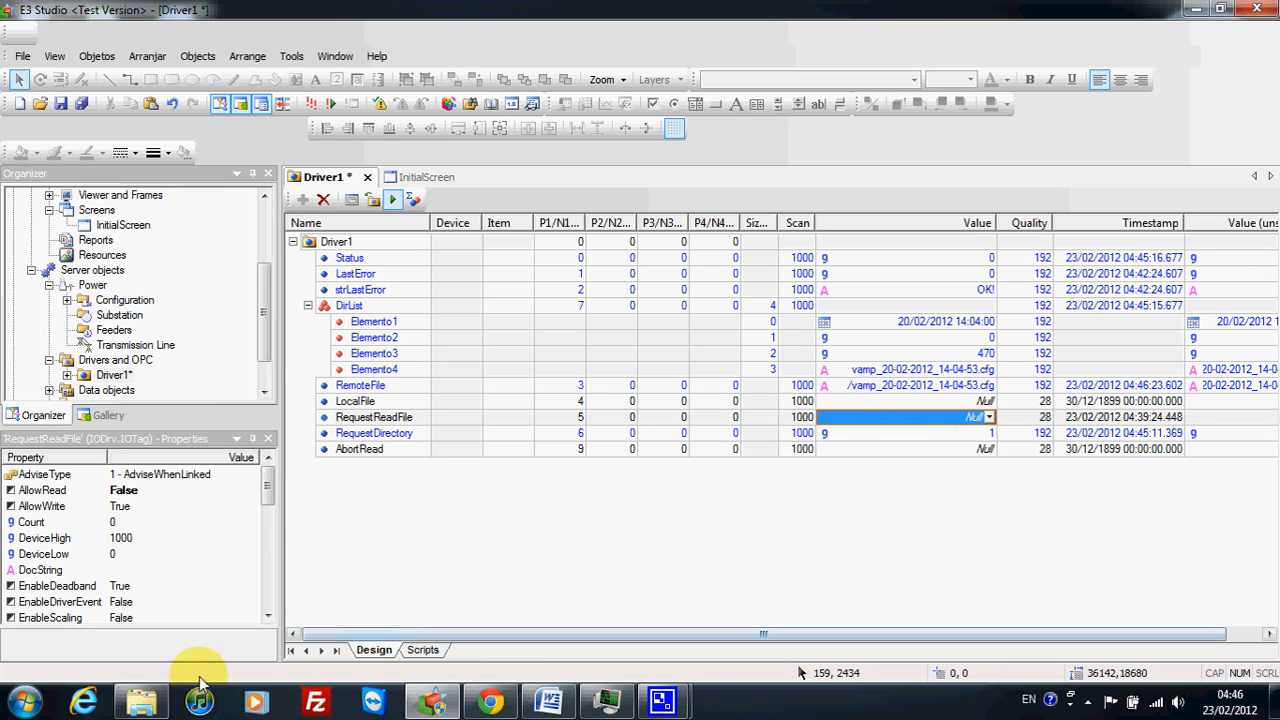
pyautogui.click(141, 702)
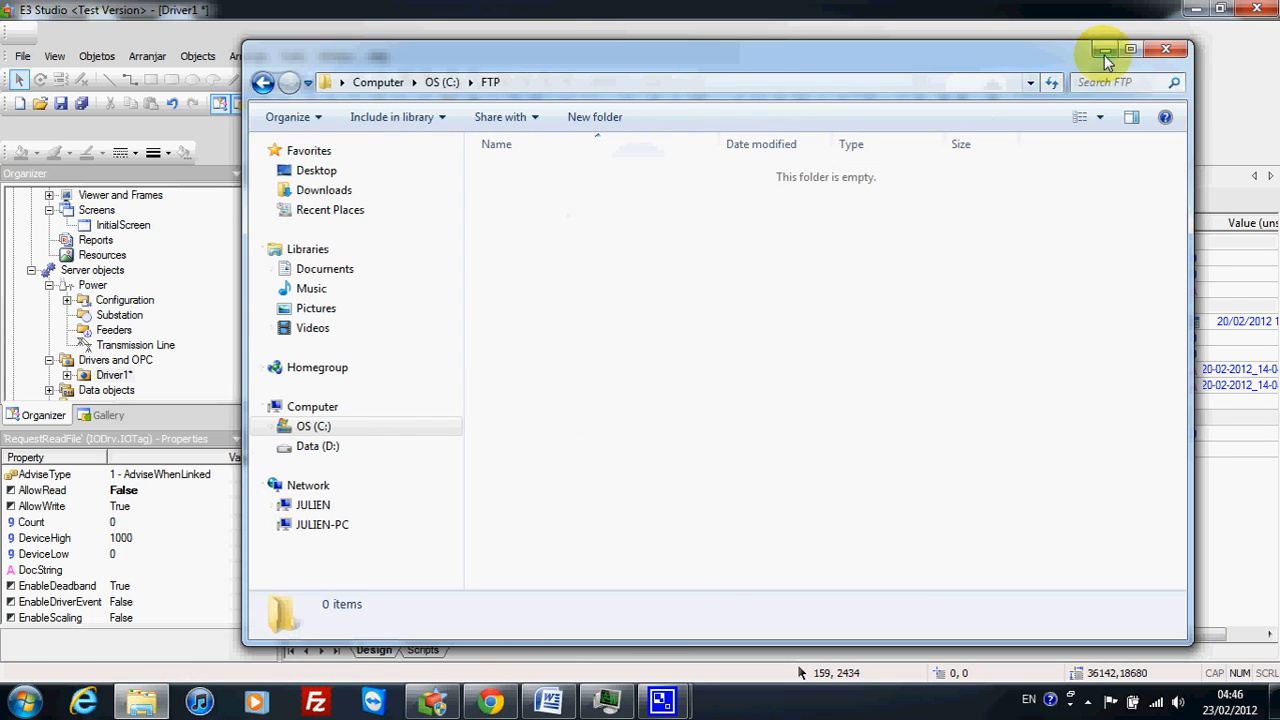
pyautogui.click(1104, 49)
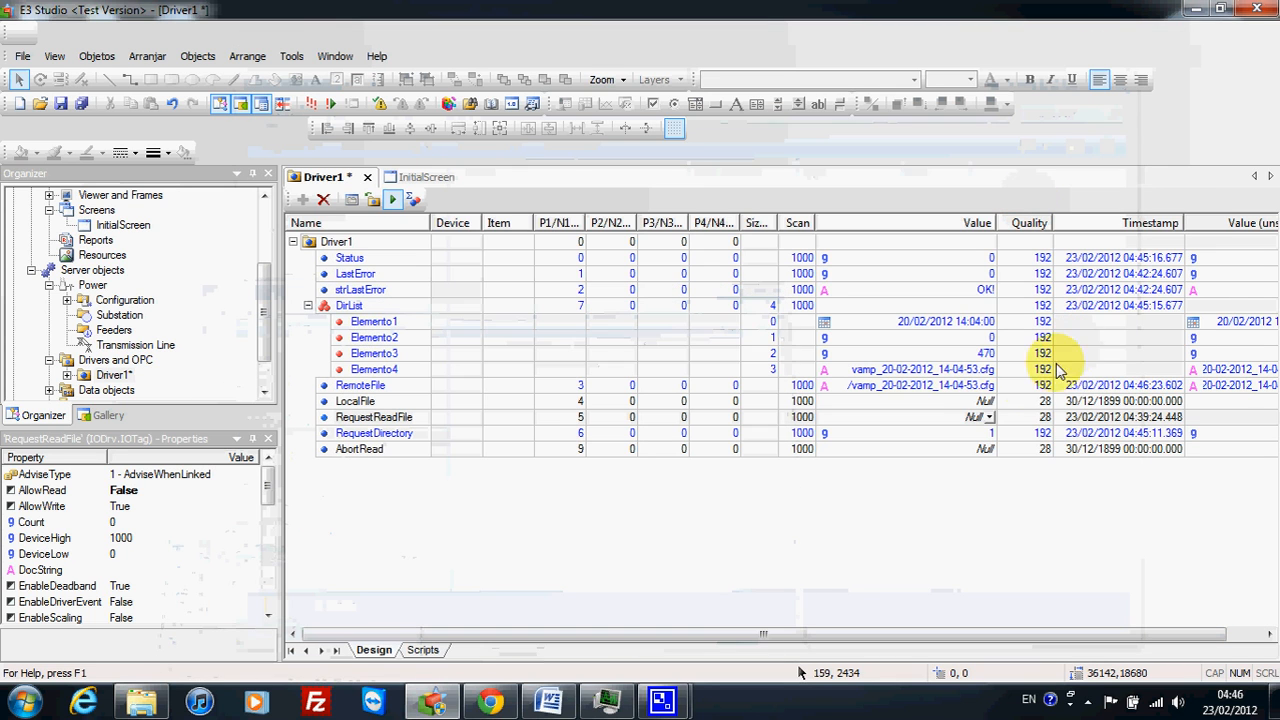
pyautogui.click(941, 419)
pyautogui.write('1')
pyautogui.press('Return')
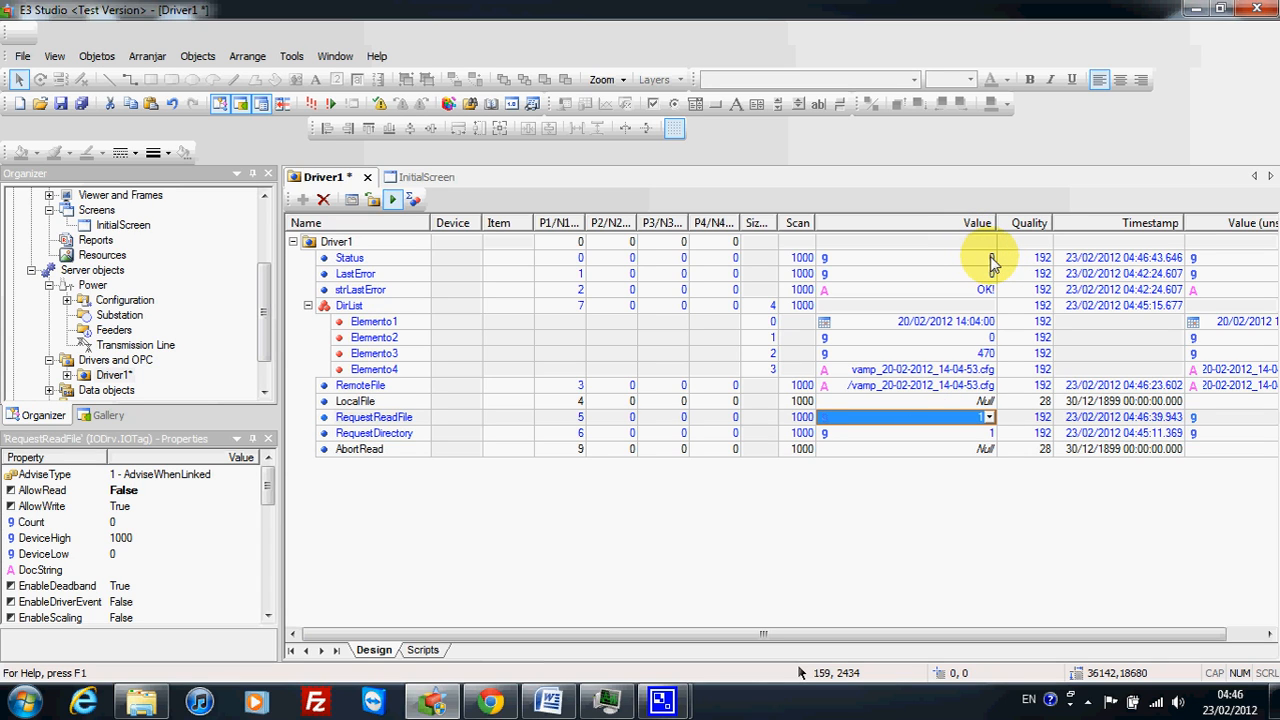
# - Review the transferring and finish OK codes of the Status tag in the Word document, and put the document away
pyautogui.click(548, 702)
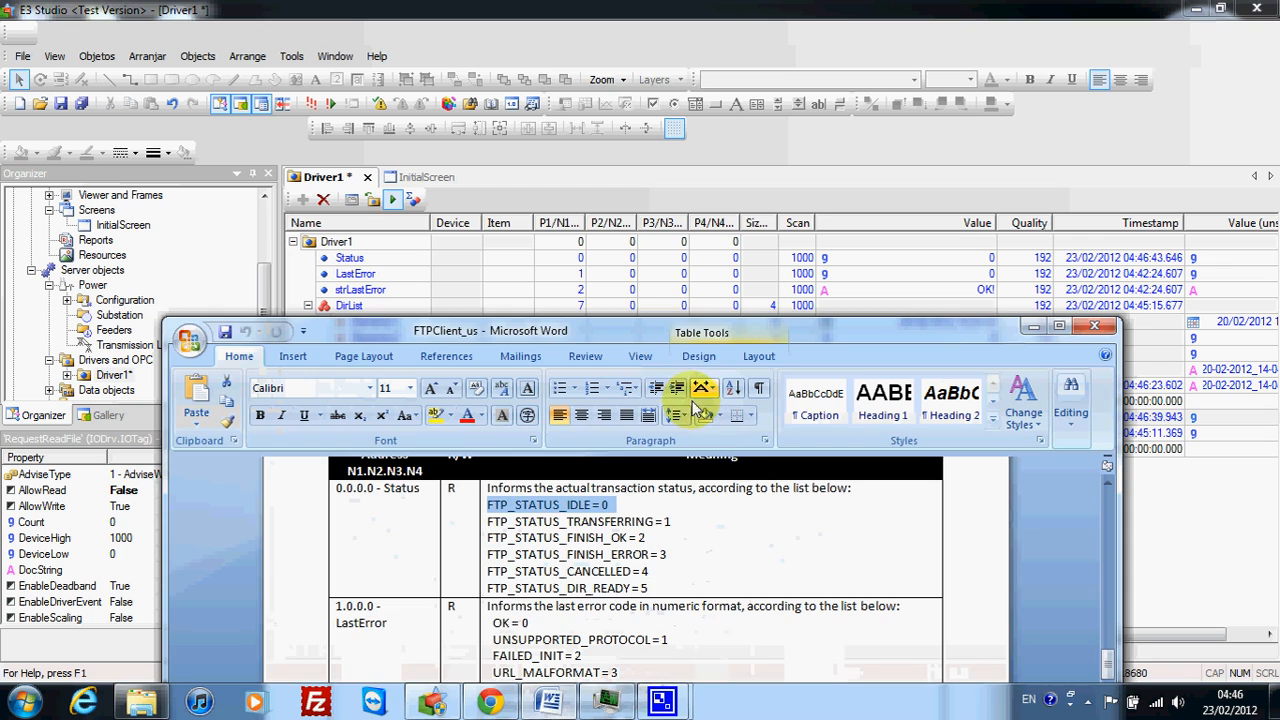
pyautogui.moveTo(665, 332); pyautogui.dragTo(661, 252)
pyautogui.moveTo(668, 441); pyautogui.dragTo(511, 441)
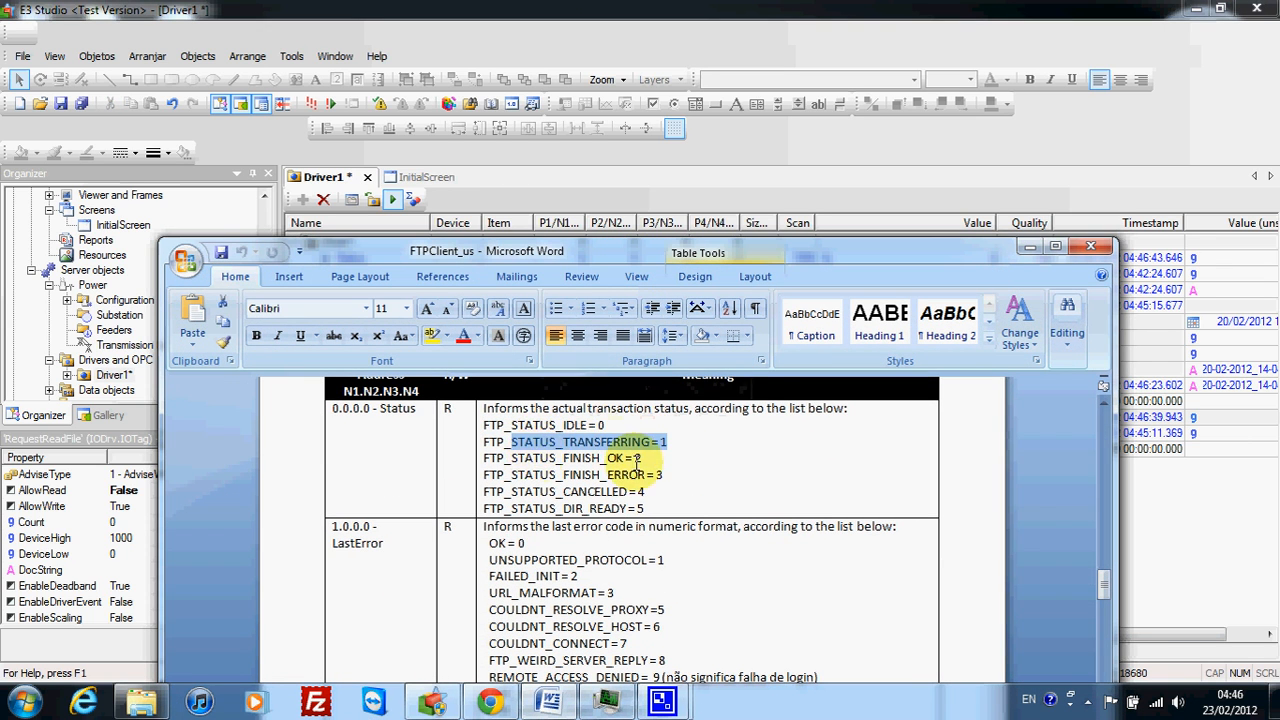
pyautogui.moveTo(642, 458); pyautogui.dragTo(563, 458)
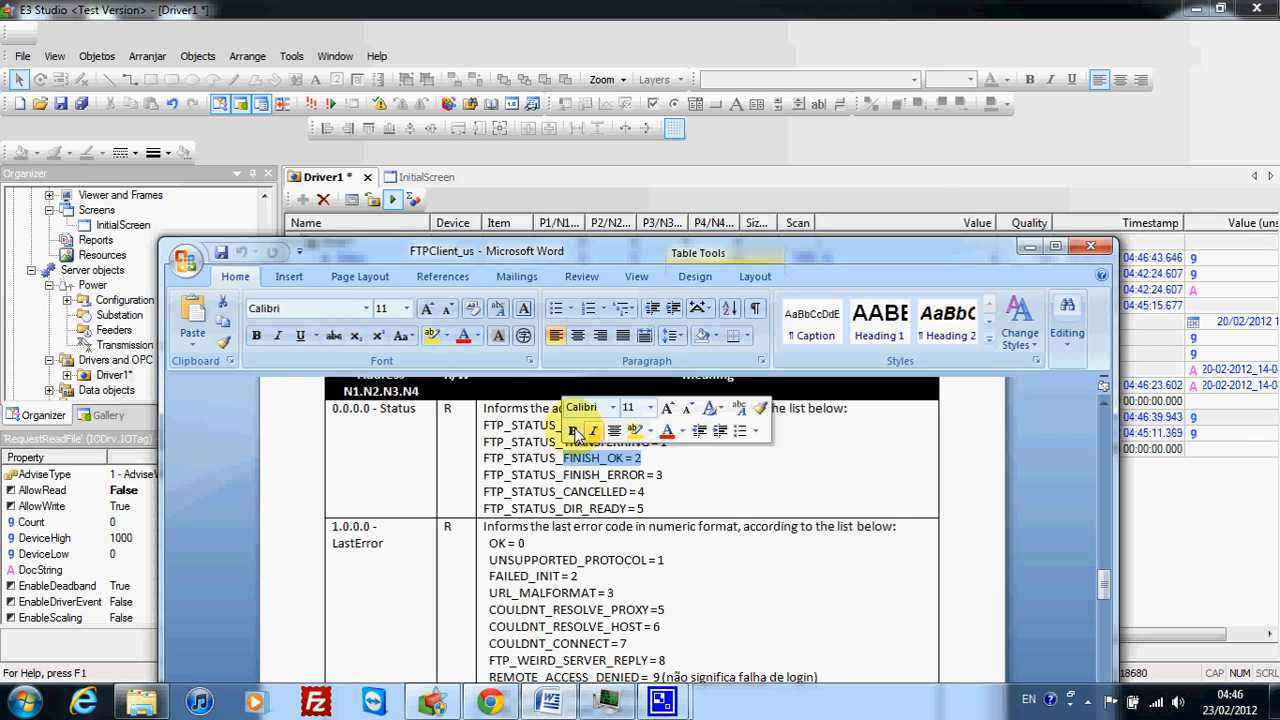
pyautogui.click(1030, 246)
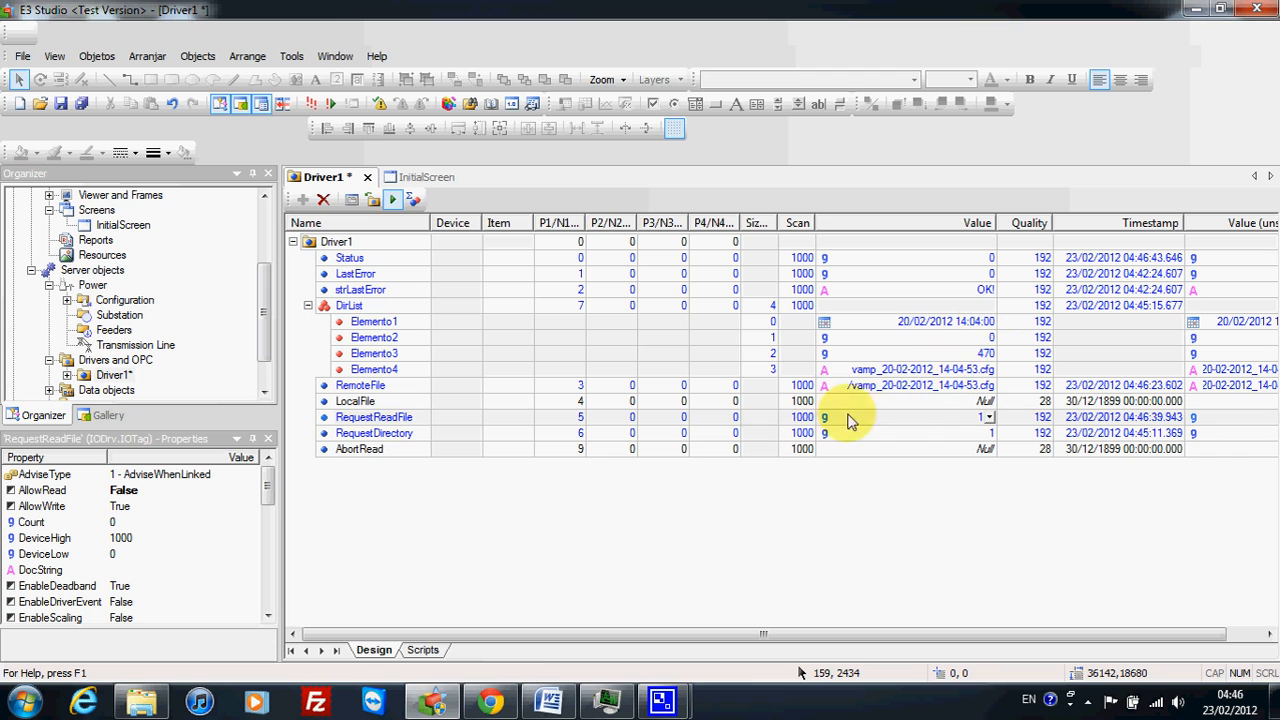
# - Check the C:\FTP folder for the requested .cfg file and return to the tag list
pyautogui.click(147, 704)
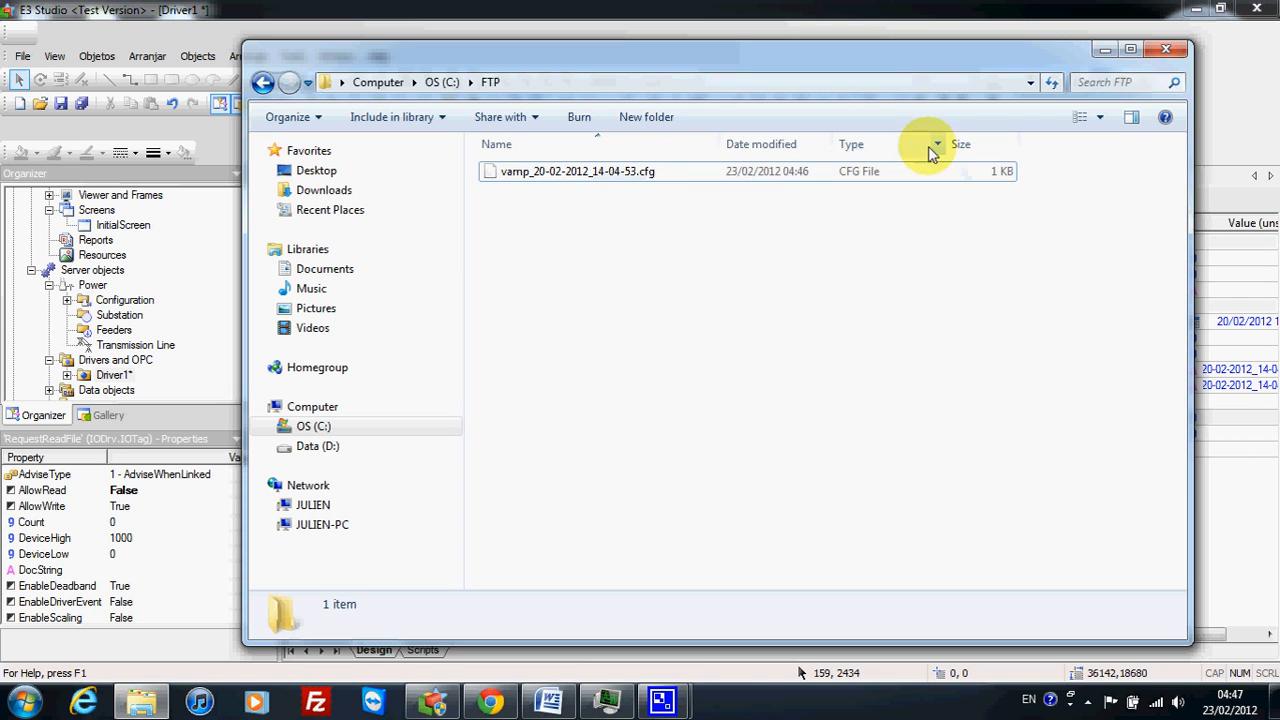
pyautogui.moveTo(1063, 64); pyautogui.dragTo(1035, 69)
pyautogui.click(1076, 55)
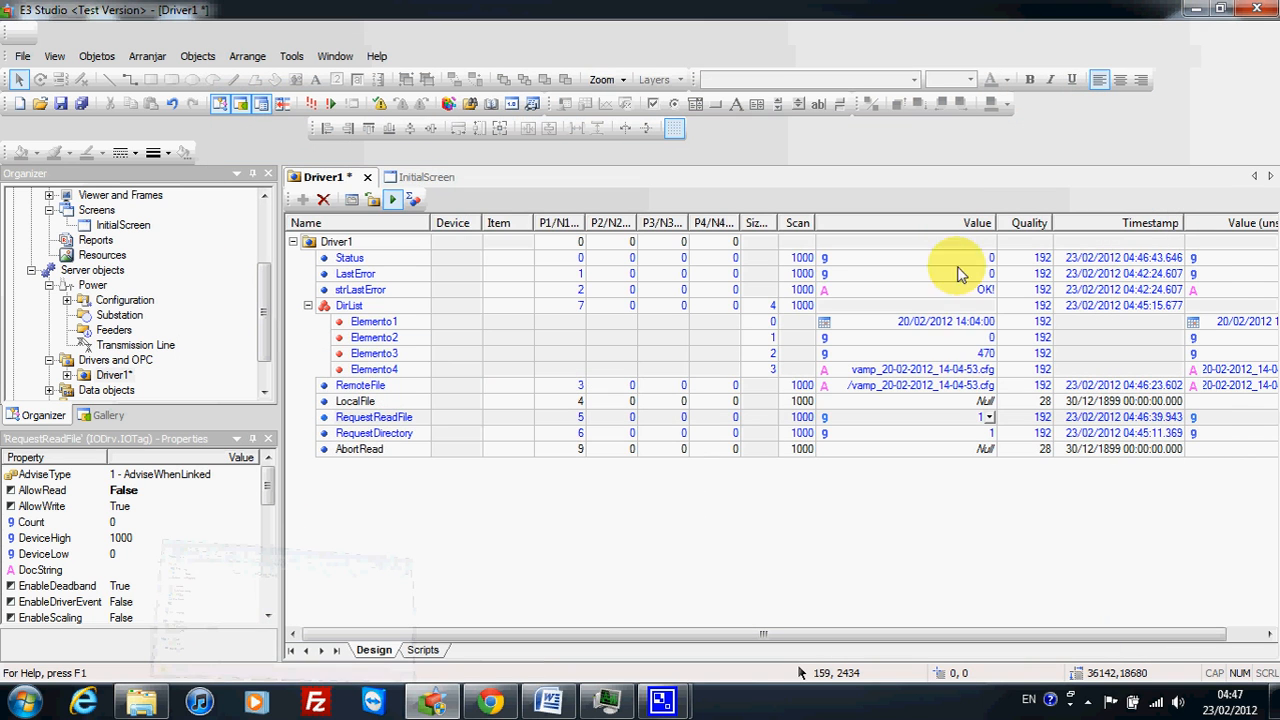
# - Set RemoteFile to /vamp_20-02-2012_14-04-53.dat and request that file by setting RequestReadFile to 1
pyautogui.click(969, 392)
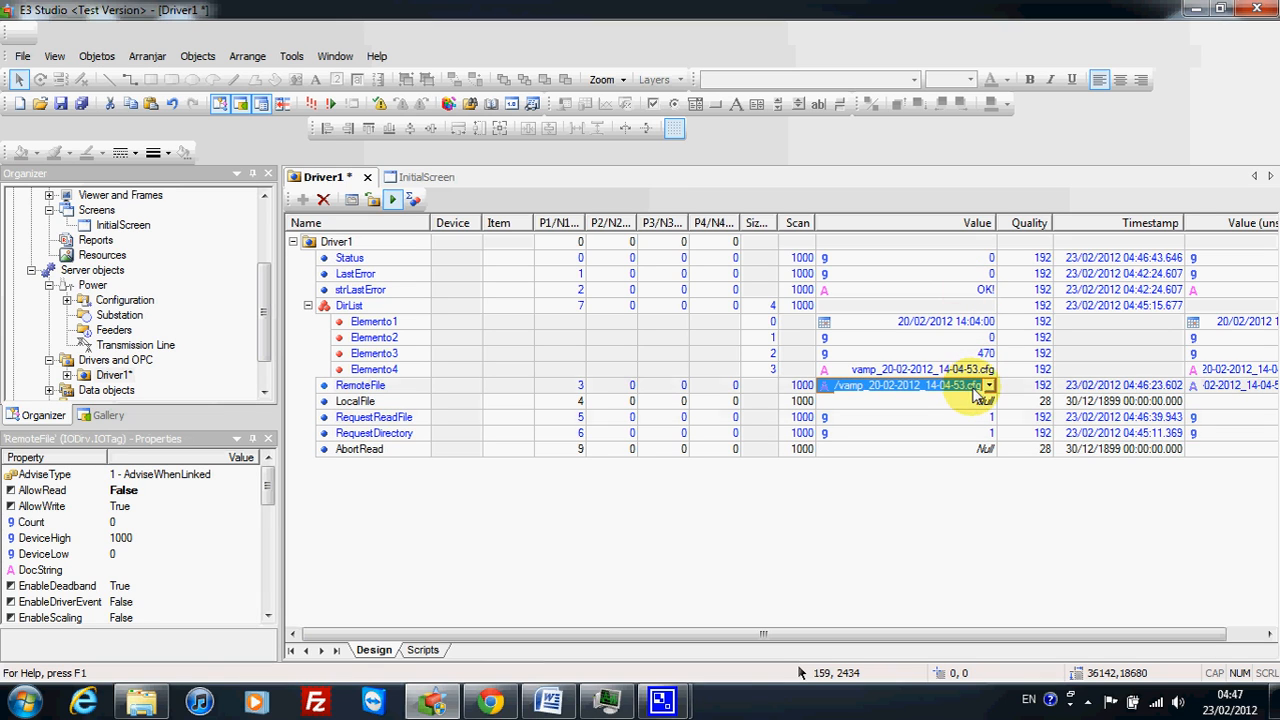
pyautogui.click(975, 389)
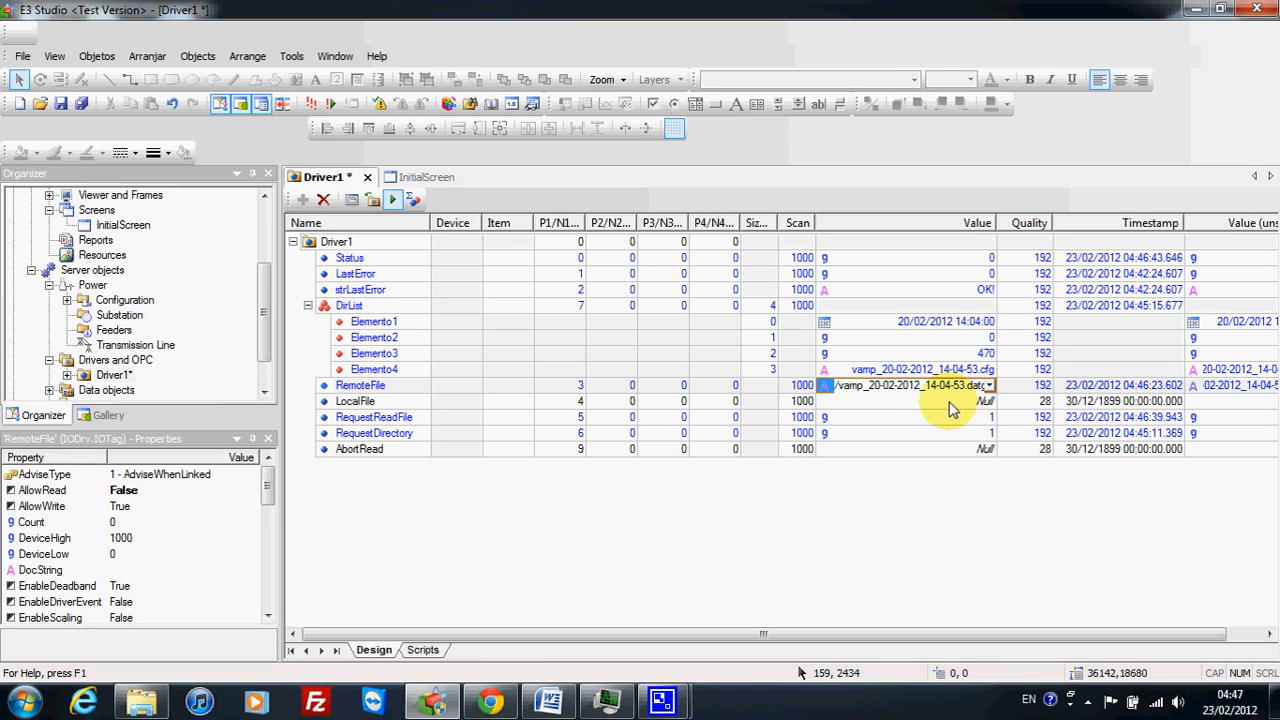
pyautogui.click(951, 405)
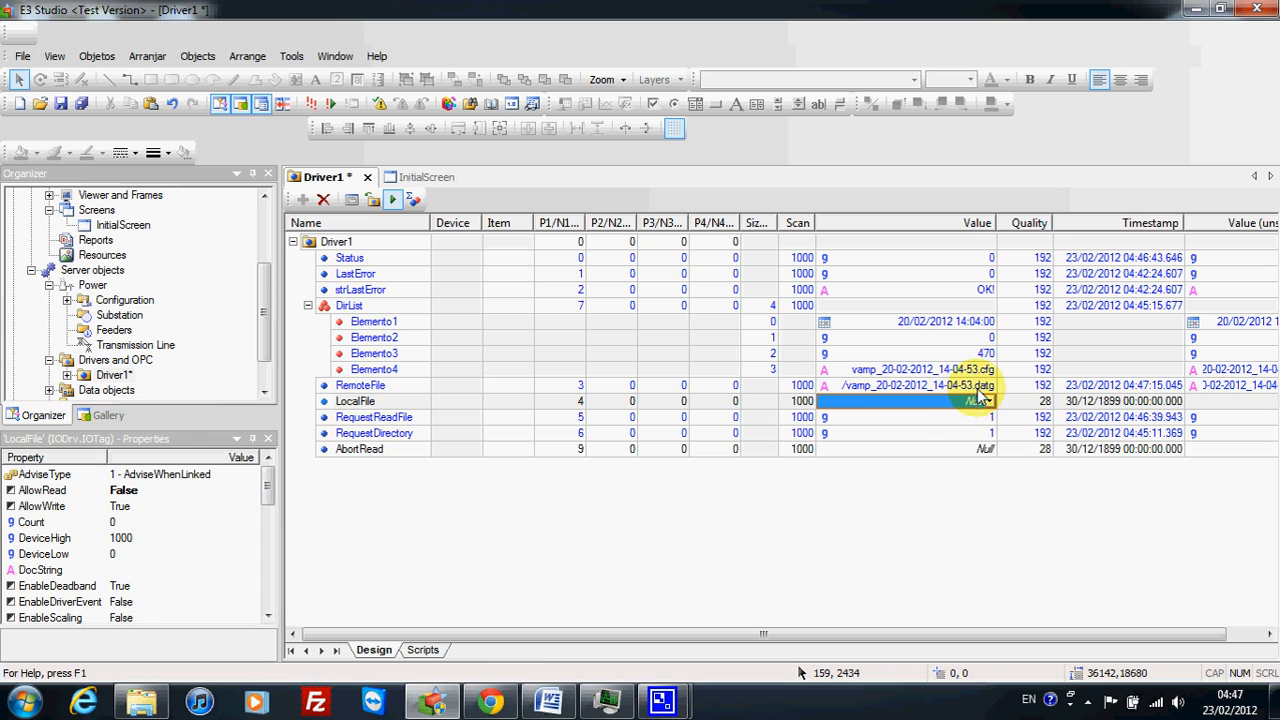
pyautogui.click(980, 389)
pyautogui.click(980, 390)
pyautogui.click(980, 390)
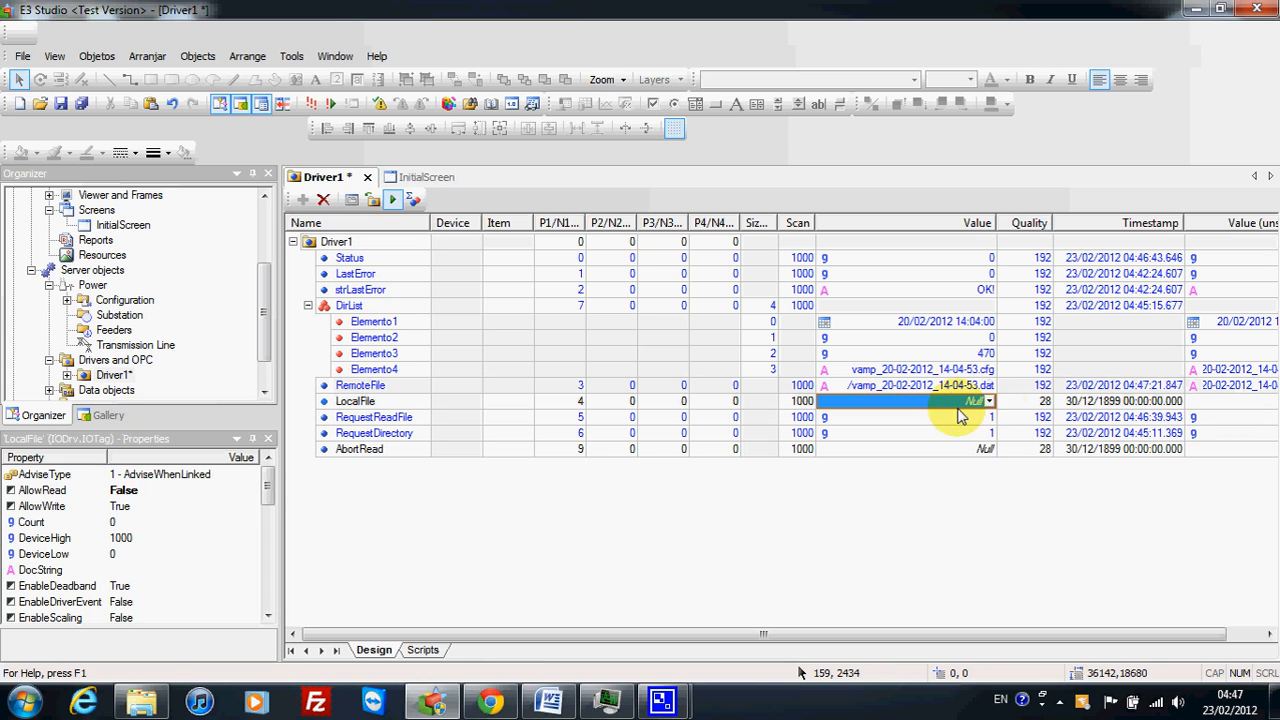
pyautogui.click(968, 421)
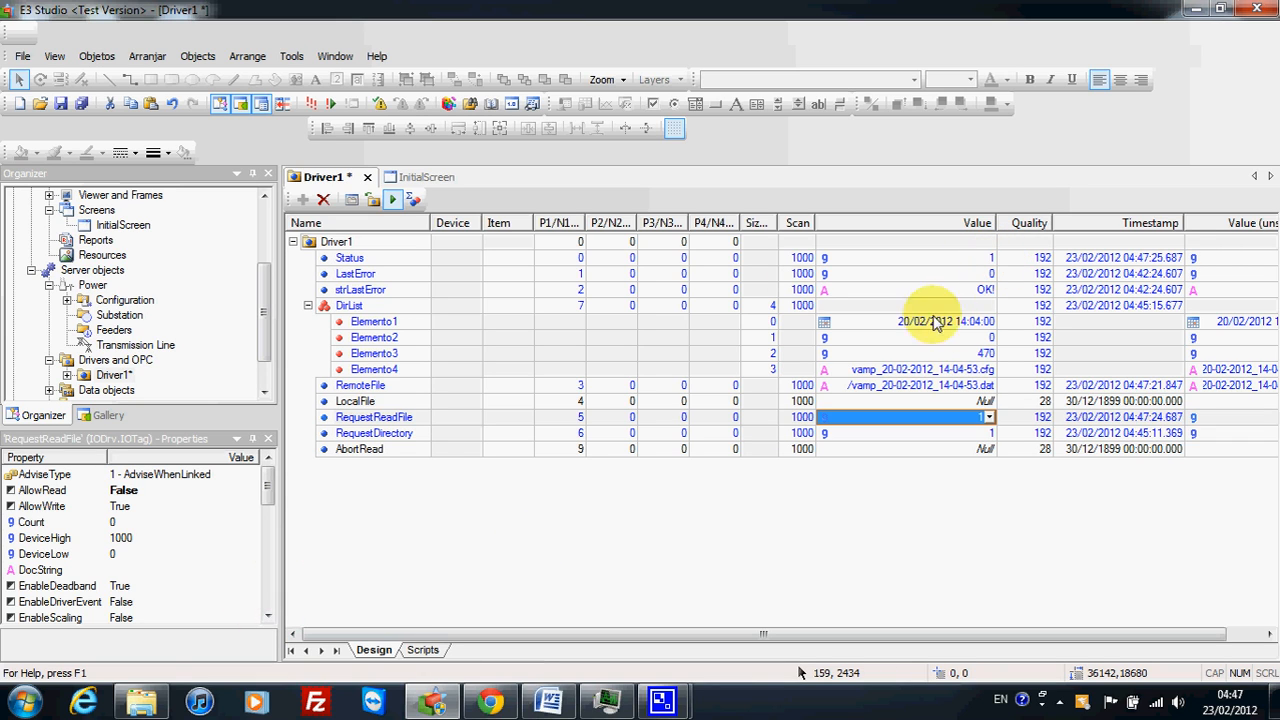
# - Check the vamp_20-02-2012_14-04-53.dat file in C:\FTP while watching the Status tag, and return to the tag list
pyautogui.click(145, 705)
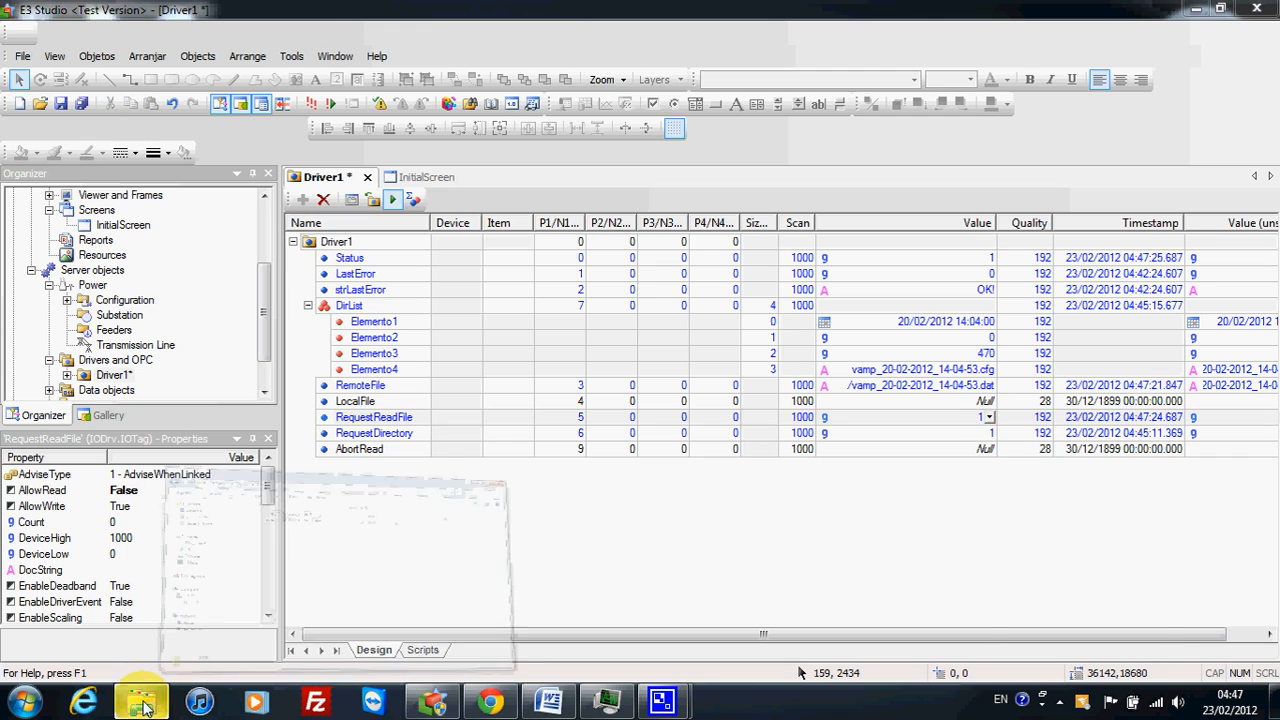
pyautogui.click(592, 200)
pyautogui.moveTo(751, 68); pyautogui.dragTo(759, 326)
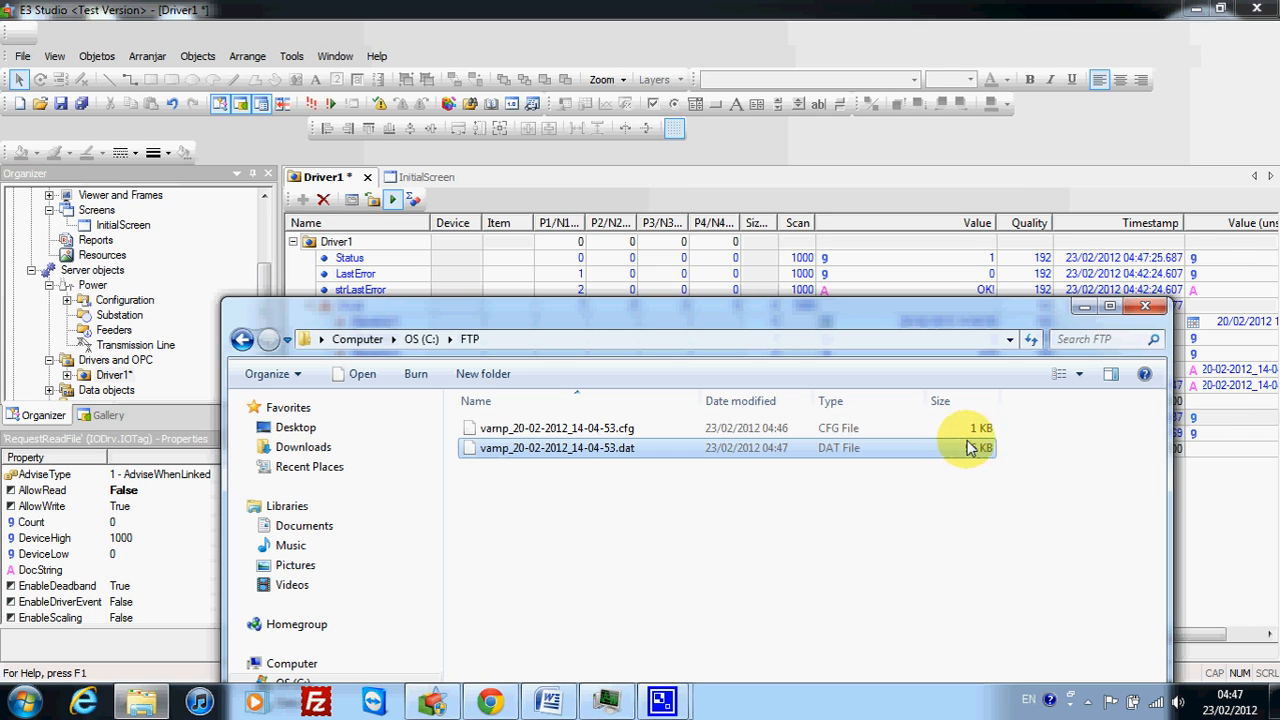
pyautogui.moveTo(884, 303); pyautogui.dragTo(870, 326)
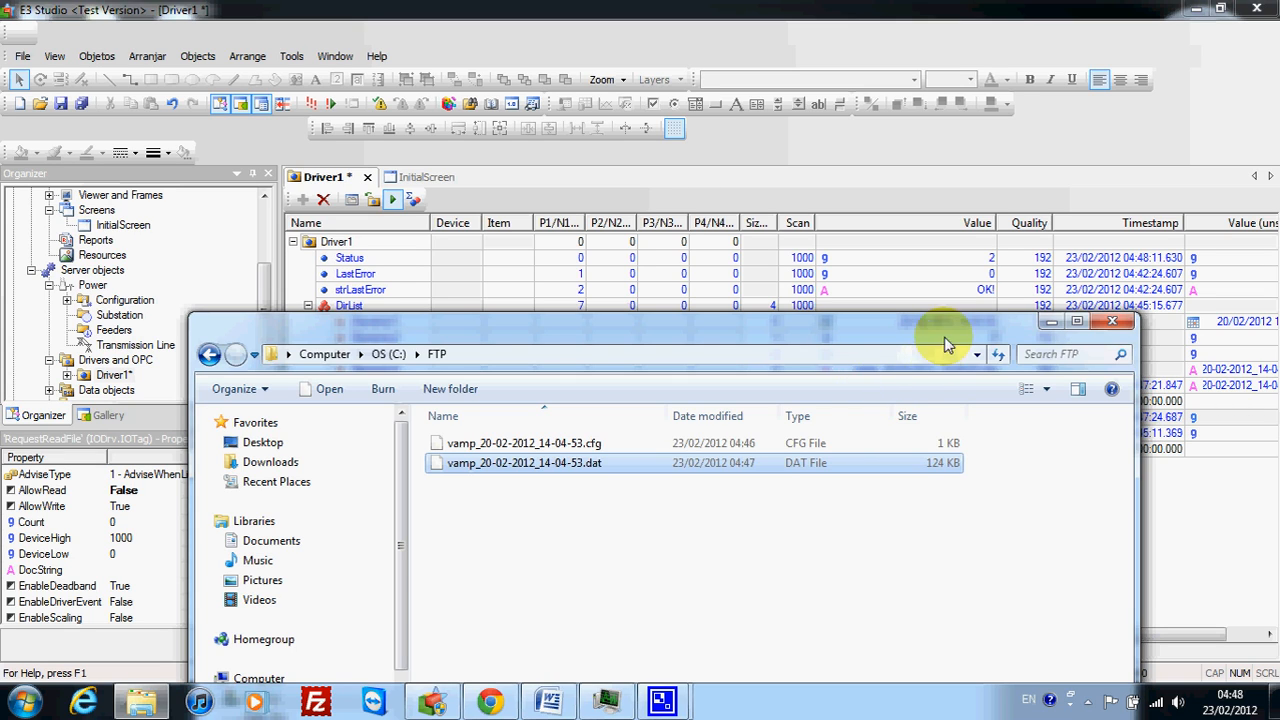
pyautogui.moveTo(951, 321); pyautogui.dragTo(956, 315)
pyautogui.click(1055, 317)
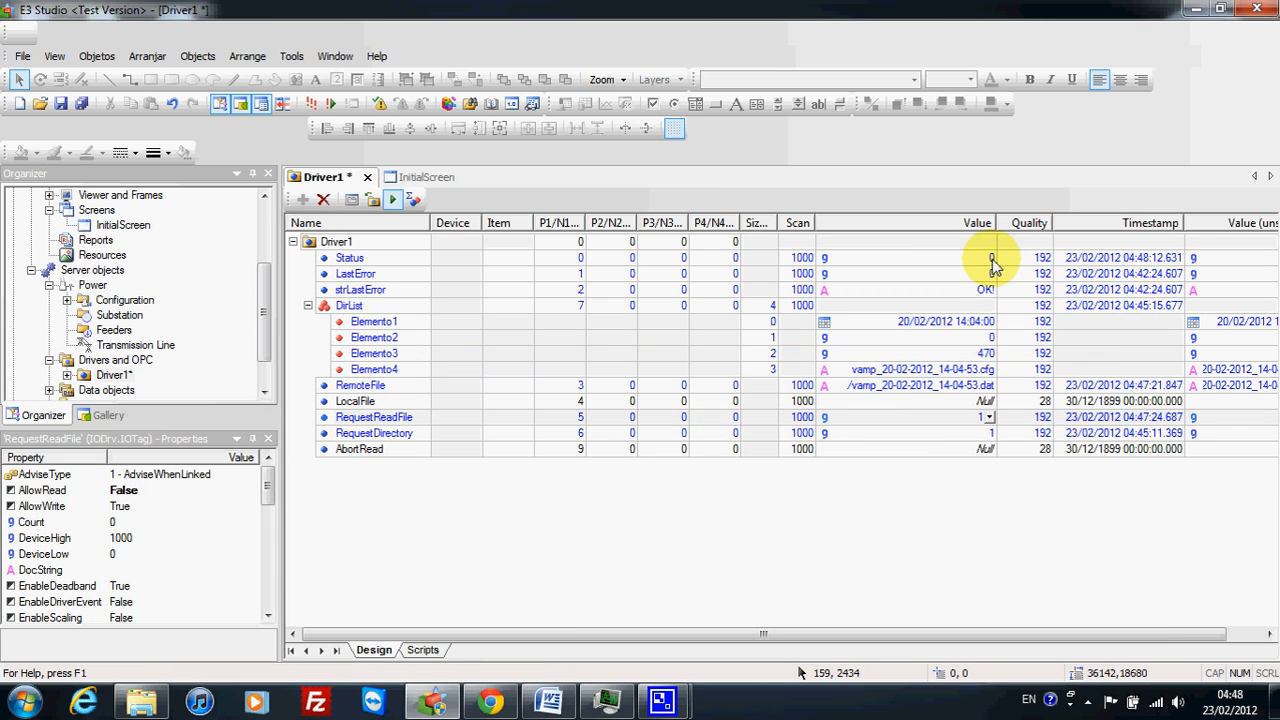
# - Recheck the size of the downloaded .dat file in the C:\FTP folder and put the folder window away
pyautogui.click(141, 703)
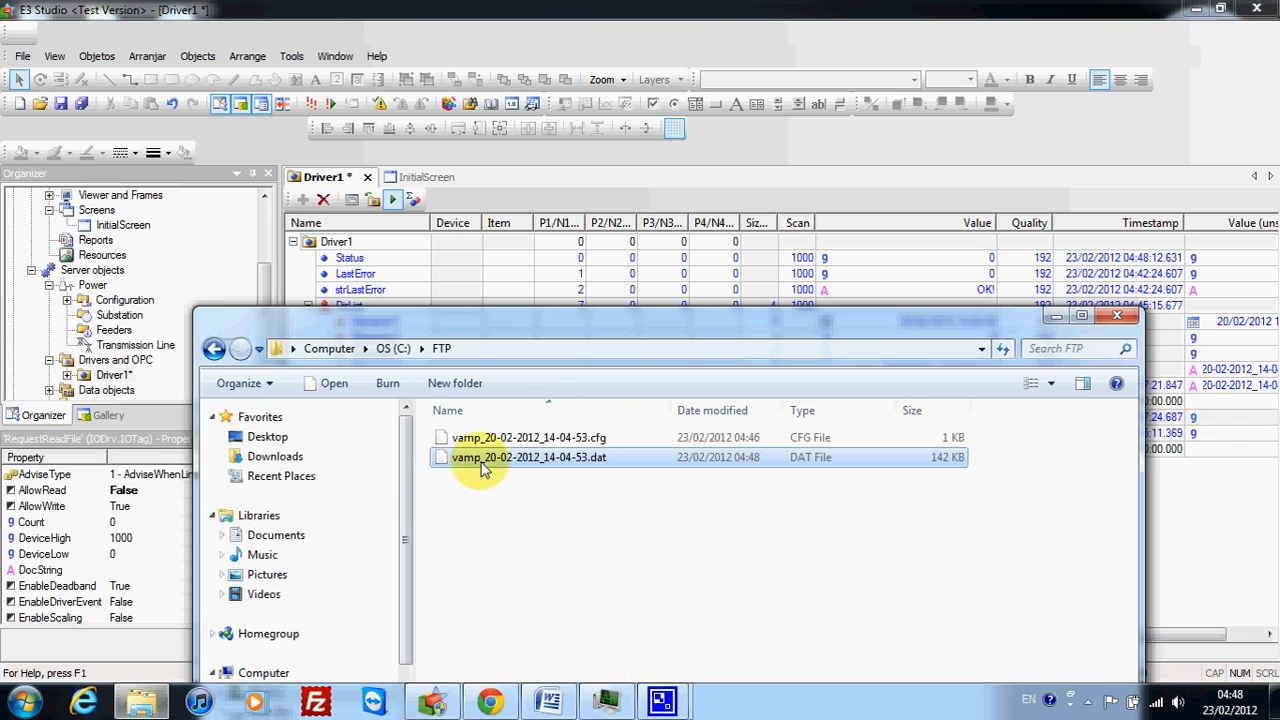
pyautogui.moveTo(556, 326); pyautogui.dragTo(564, 282)
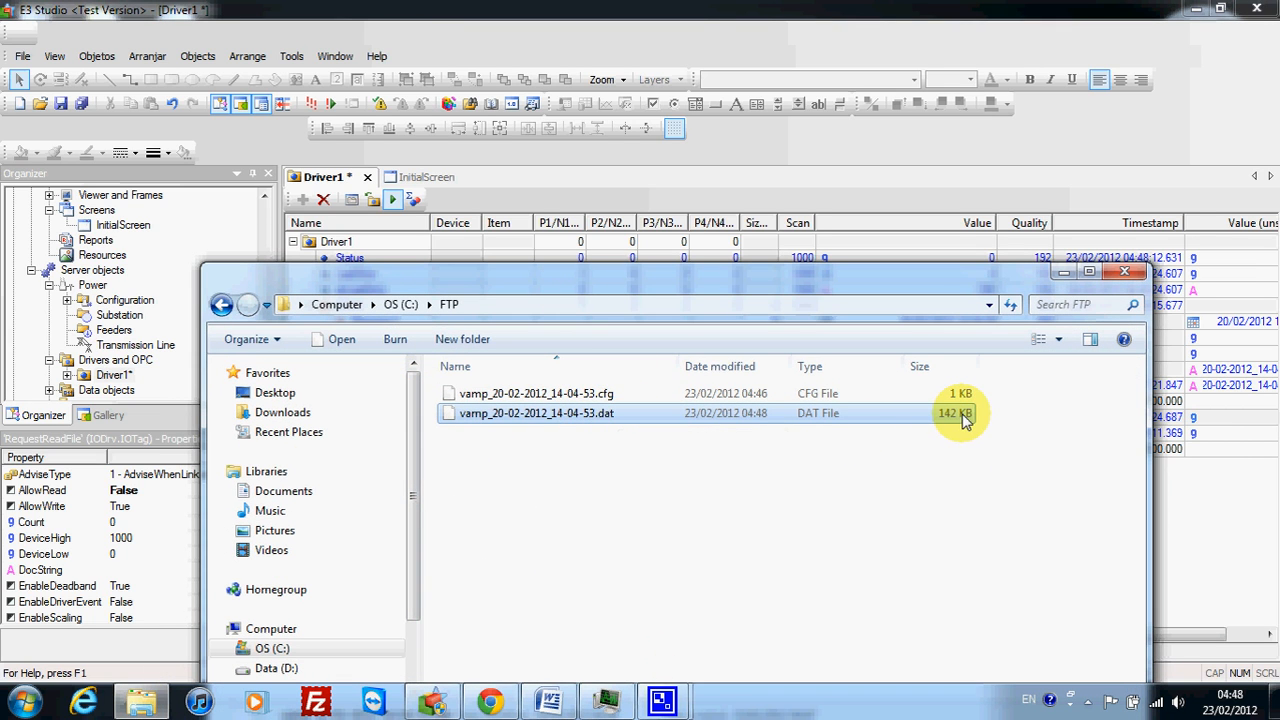
pyautogui.moveTo(910, 274)
pyautogui.mouseDown()
pyautogui.moveTo(925, 335)
pyautogui.moveTo(886, 270)
pyautogui.mouseUp()
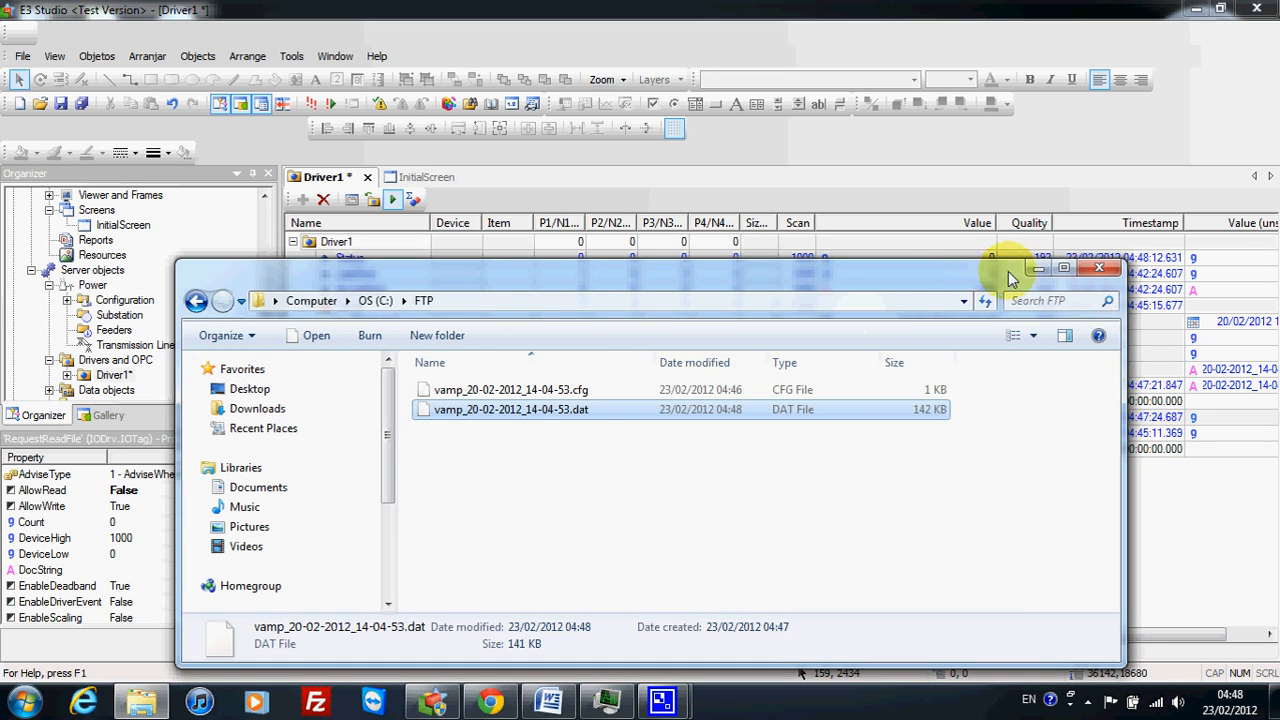
pyautogui.click(1034, 272)
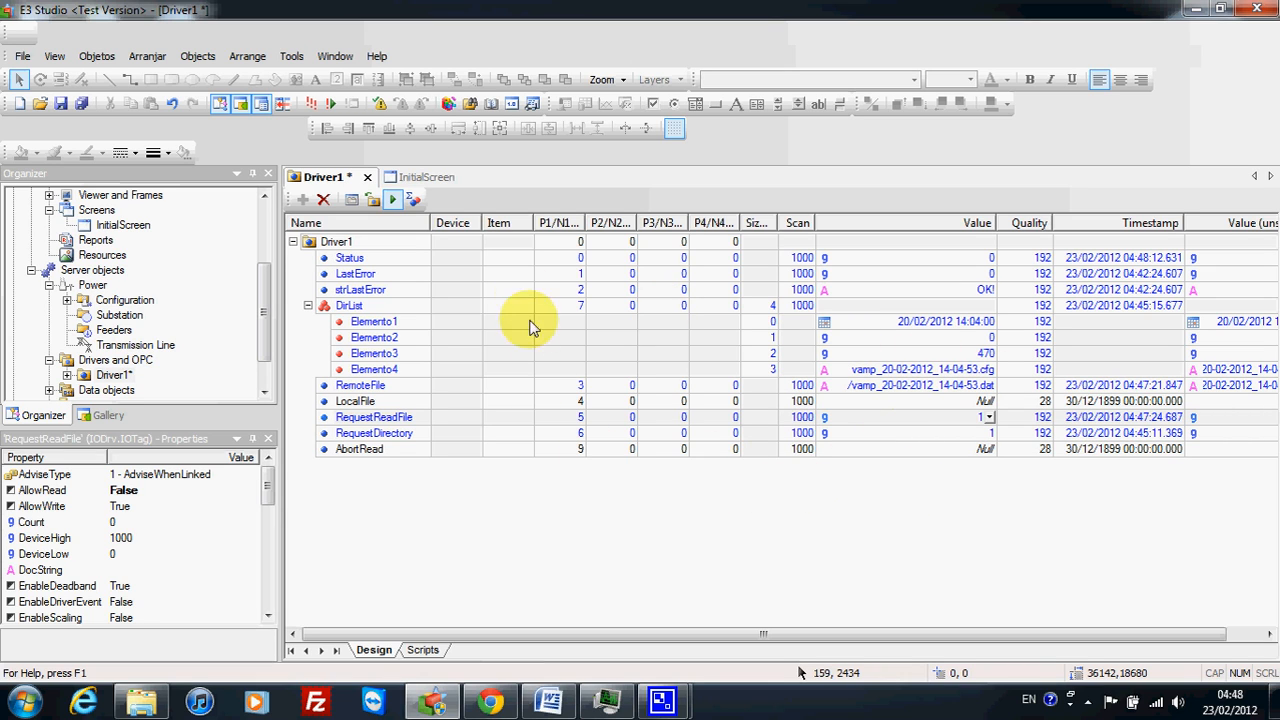
# - Review the AbortRead and RequestDirectory tags, and deactivate the communication of Driver1
pyautogui.click(366, 458)
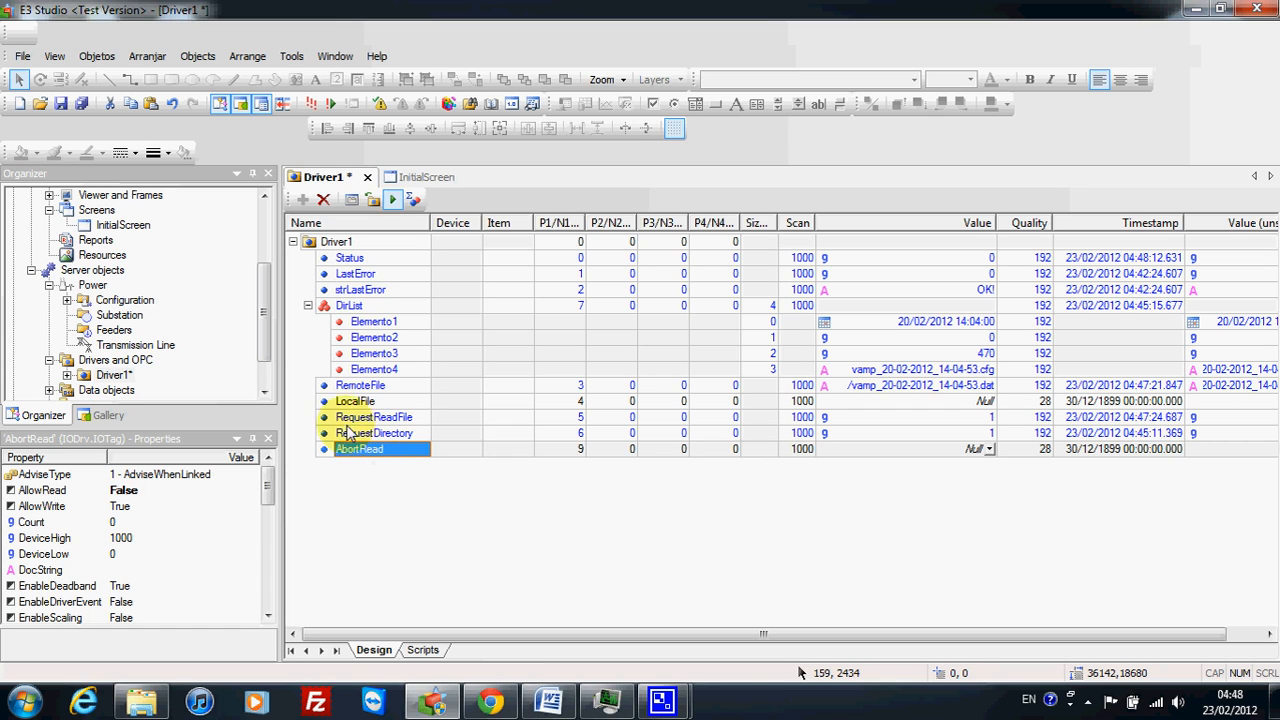
pyautogui.click(391, 198)
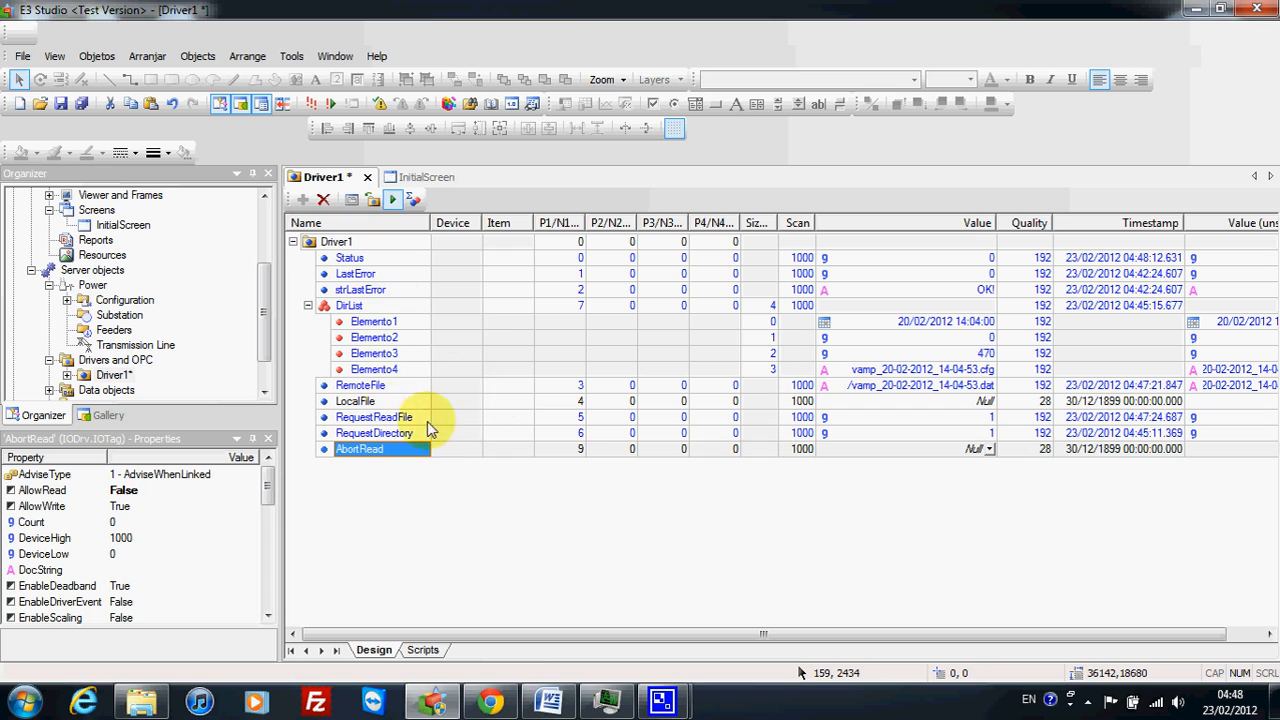
pyautogui.click(378, 433)
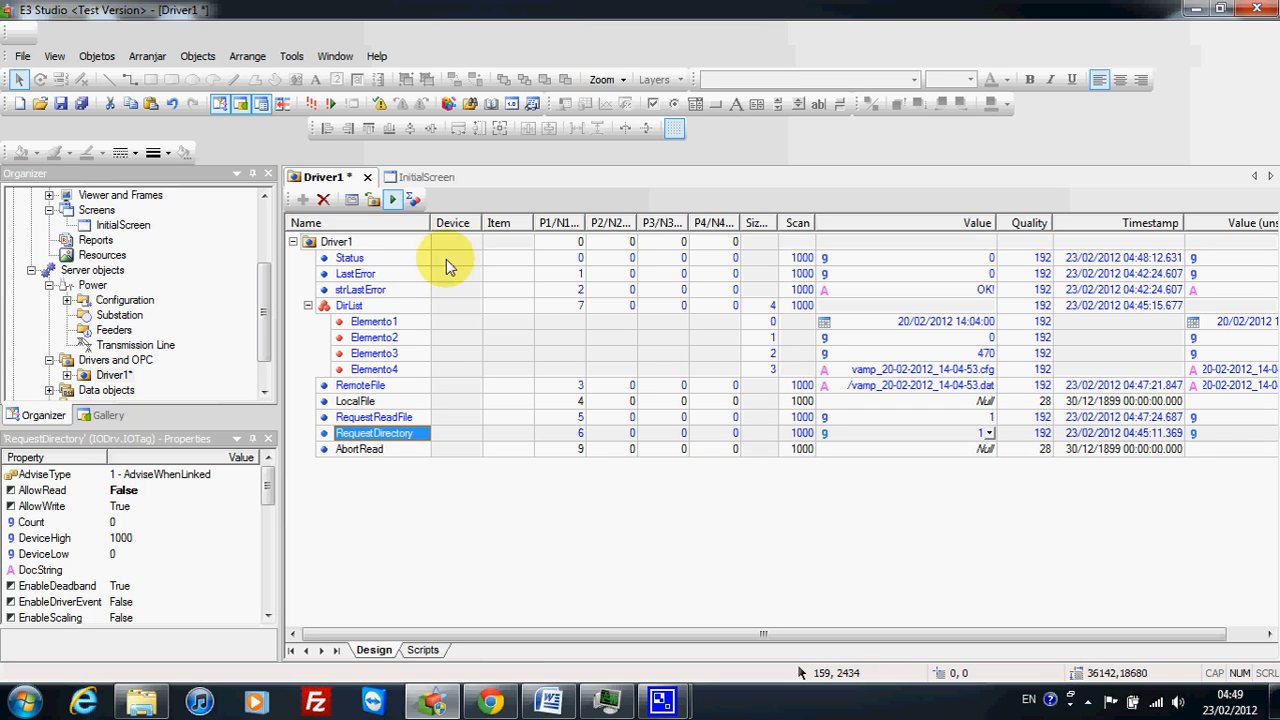
pyautogui.click(395, 201)
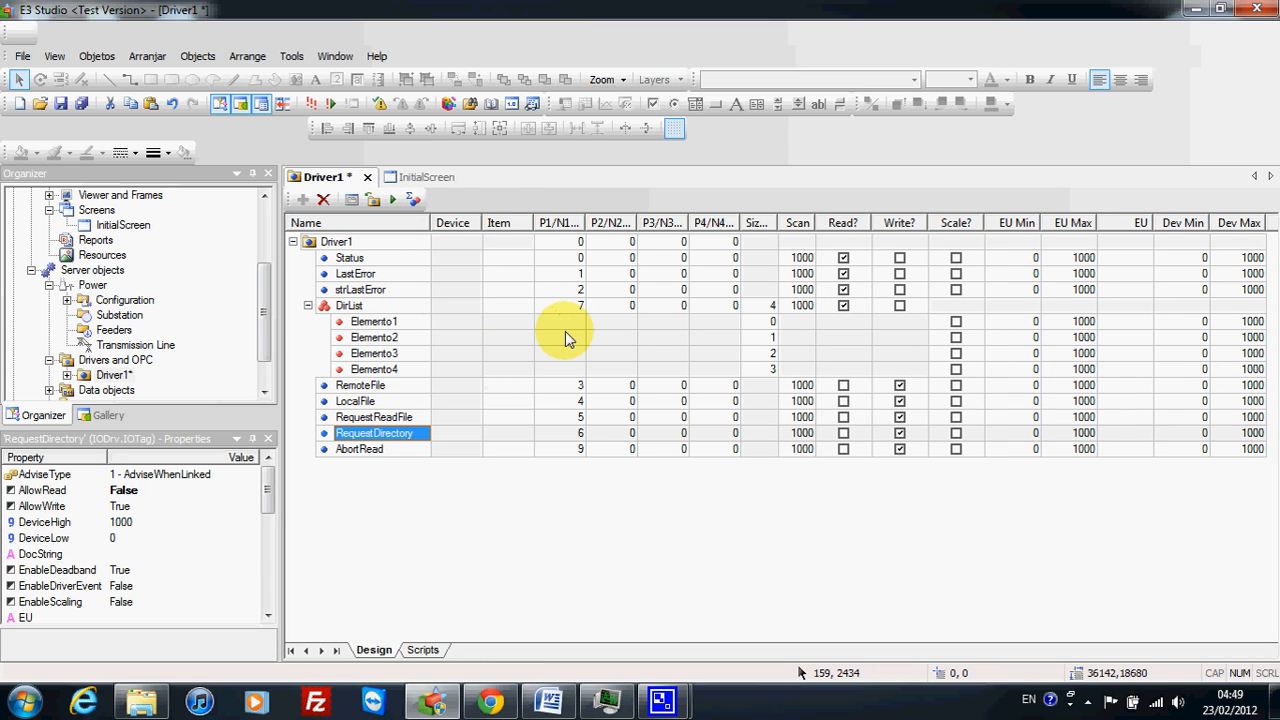
pyautogui.click(662, 700)
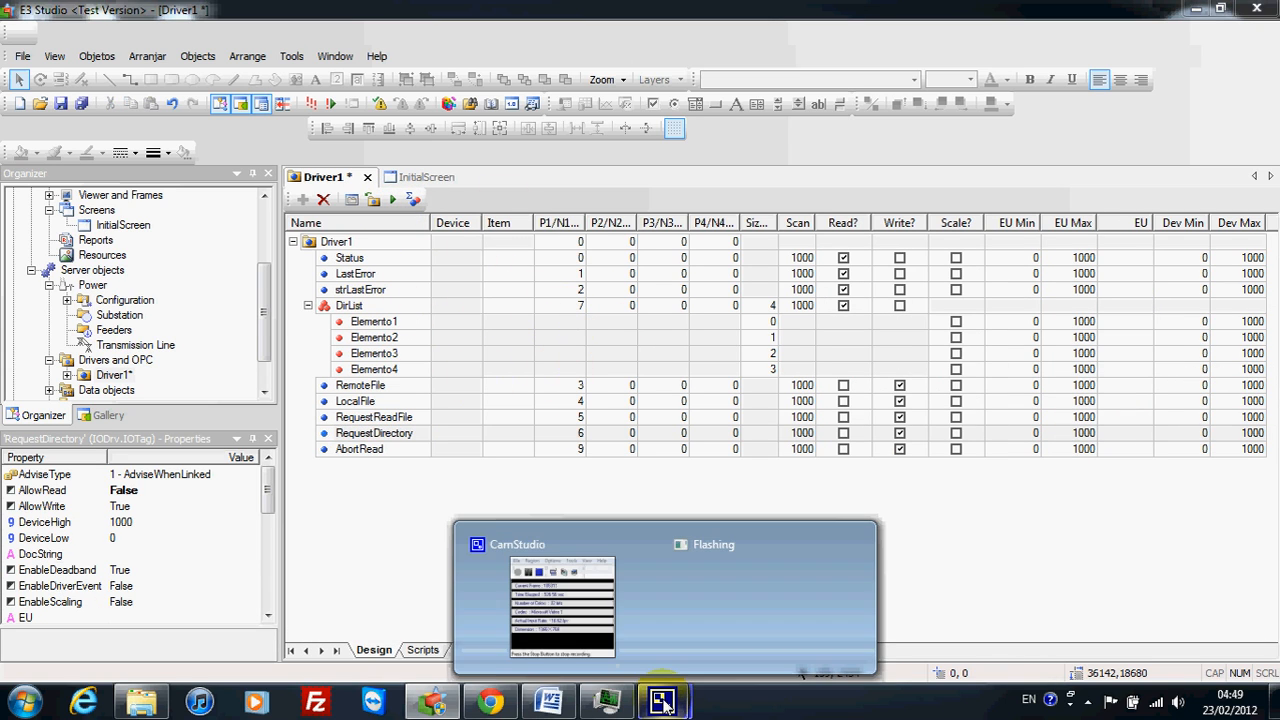